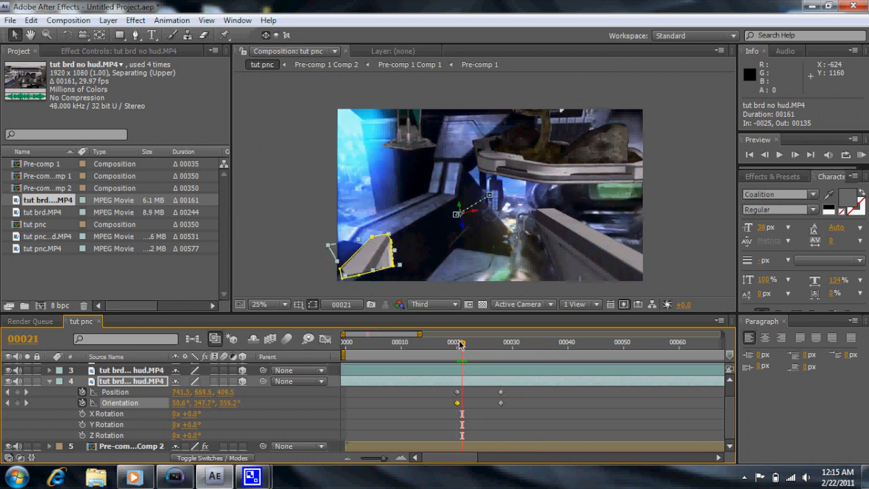
# Step: Add position and orientation keyframes to layer 3, the right-hand railing, and shift both to frame 28
pyautogui.click(144, 372)
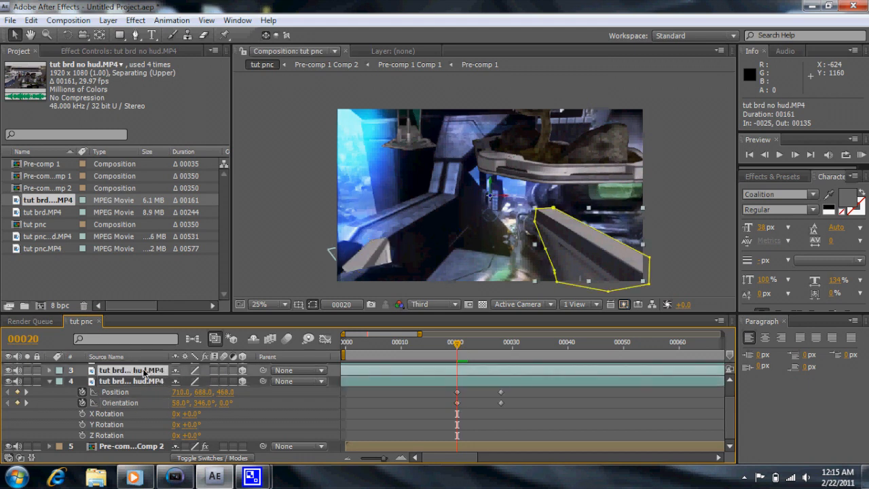
pyautogui.hotkey('ctrl', 'alt', 't')
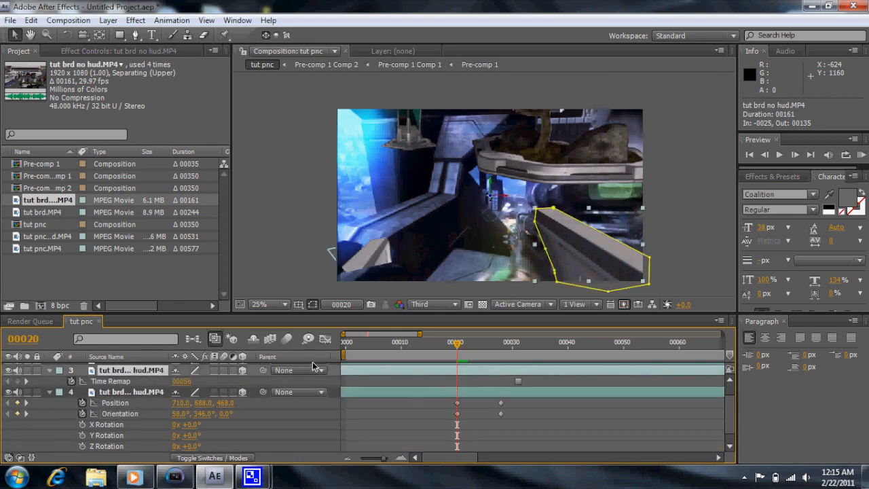
pyautogui.press('p')
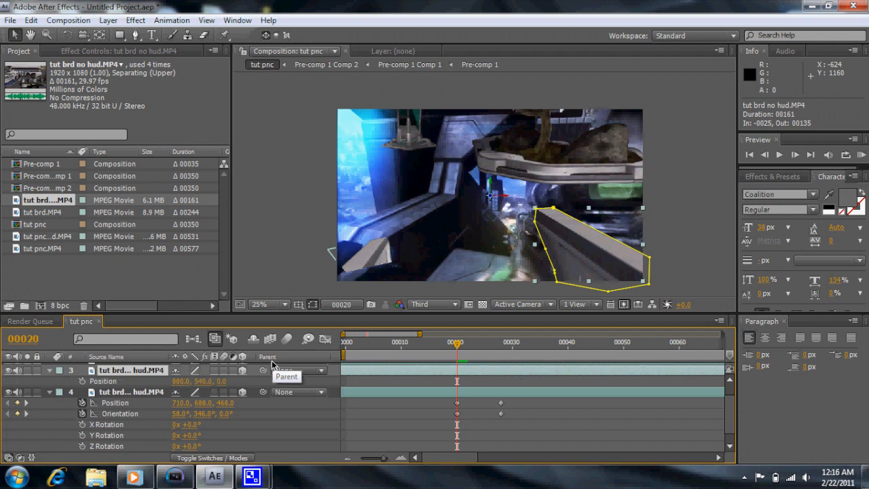
pyautogui.hotkey('shift', 'r')
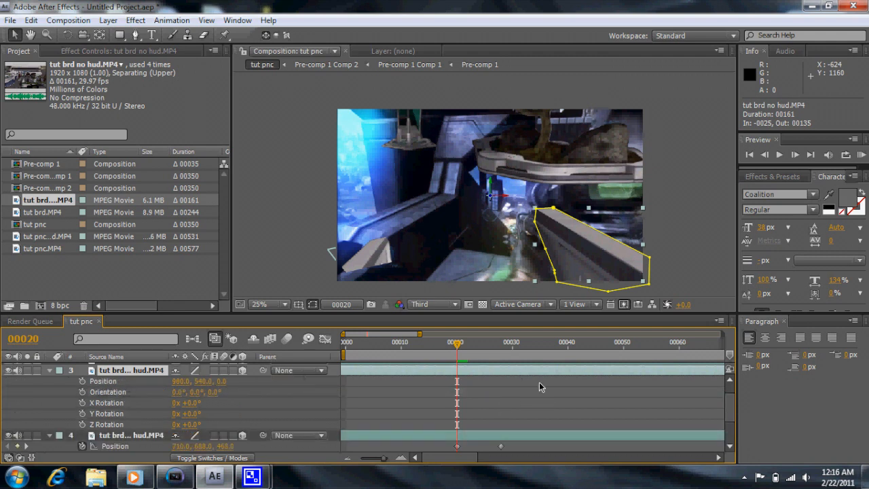
pyautogui.click(83, 381)
pyautogui.click(82, 391)
pyautogui.moveTo(458, 385); pyautogui.dragTo(500, 384)
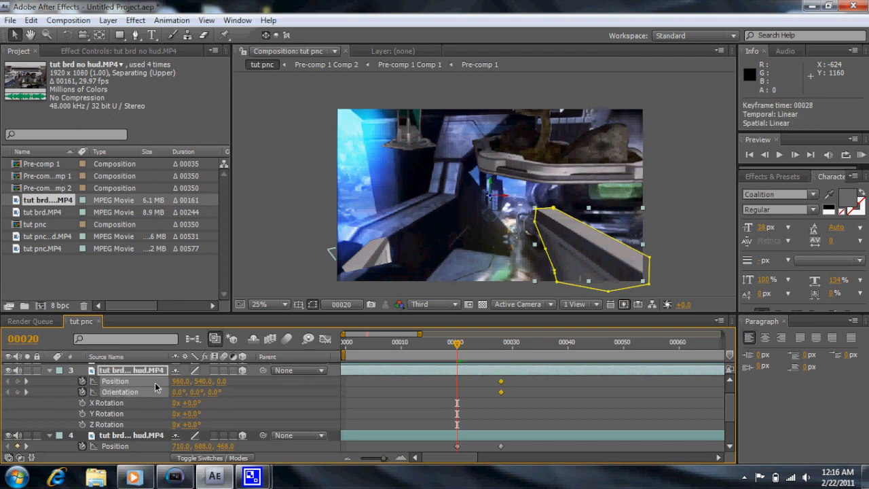
# Step: At frame 20, set layer 3's position to 1145, 790, 510 and its orientation to 32°, 52°, 337°
pyautogui.moveTo(179, 384); pyautogui.dragTo(306, 384)
pyautogui.moveTo(226, 384); pyautogui.dragTo(544, 380)
pyautogui.moveTo(208, 384); pyautogui.dragTo(362, 386)
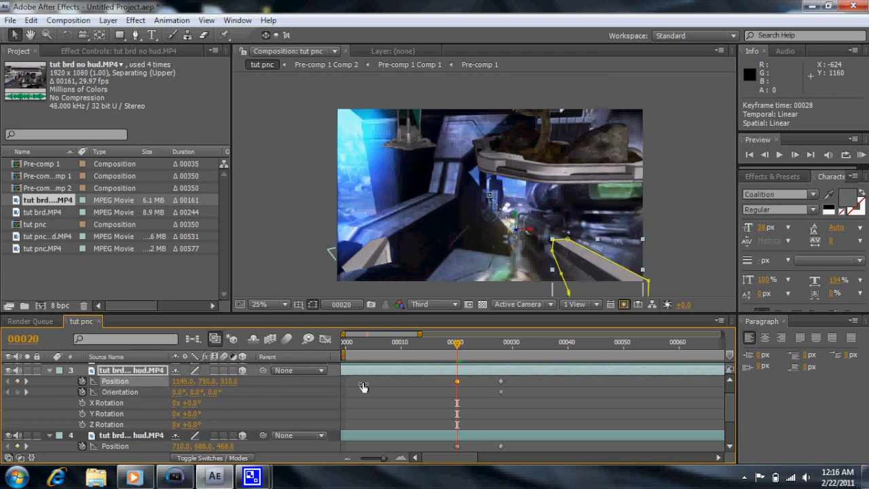
pyautogui.moveTo(212, 395)
pyautogui.mouseDown()
pyautogui.moveTo(241, 397)
pyautogui.moveTo(215, 411)
pyautogui.moveTo(207, 396)
pyautogui.moveTo(226, 397)
pyautogui.moveTo(205, 395)
pyautogui.mouseUp()
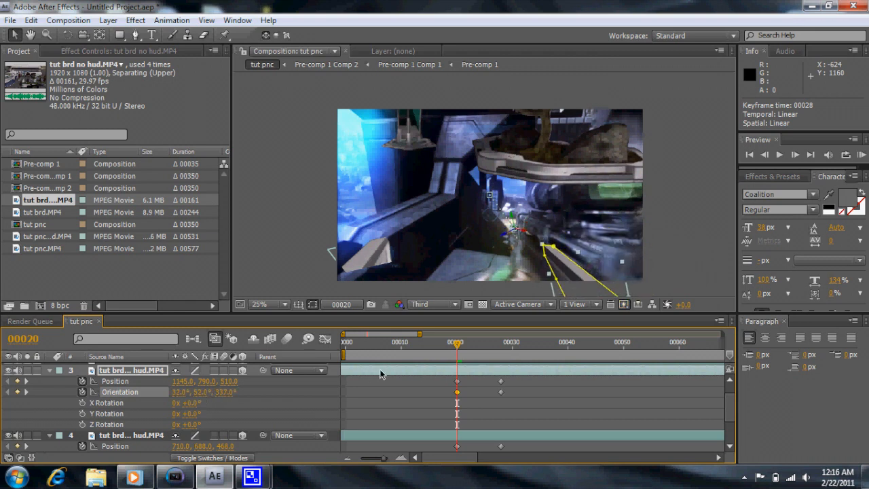
# Step: Add position and orientation keyframes at frame 28 to layer 2, the overhead platform with the rocks
pyautogui.moveTo(461, 346); pyautogui.dragTo(502, 344)
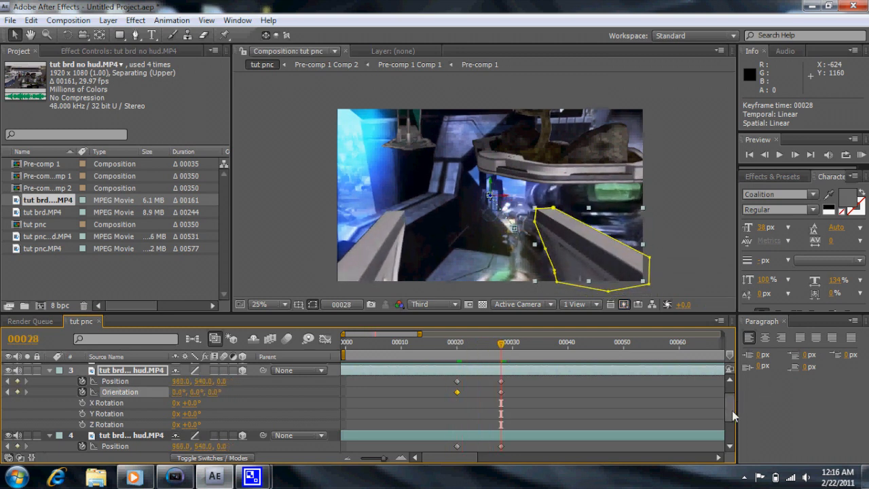
pyautogui.scroll(2, 726, 401)
pyautogui.click(140, 380)
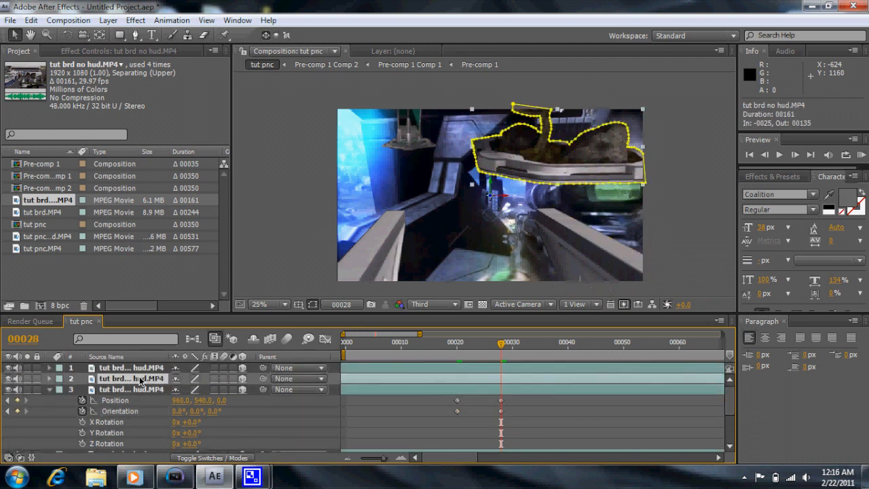
pyautogui.press('p')
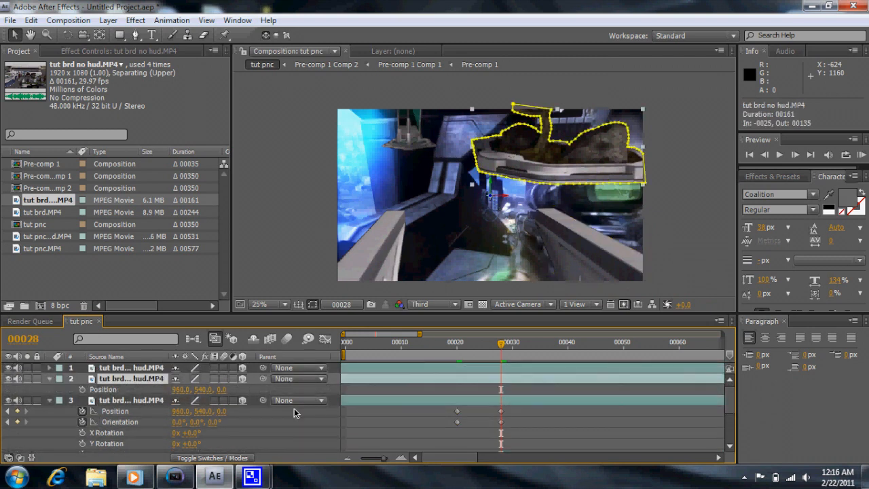
pyautogui.hotkey('shift', 'r')
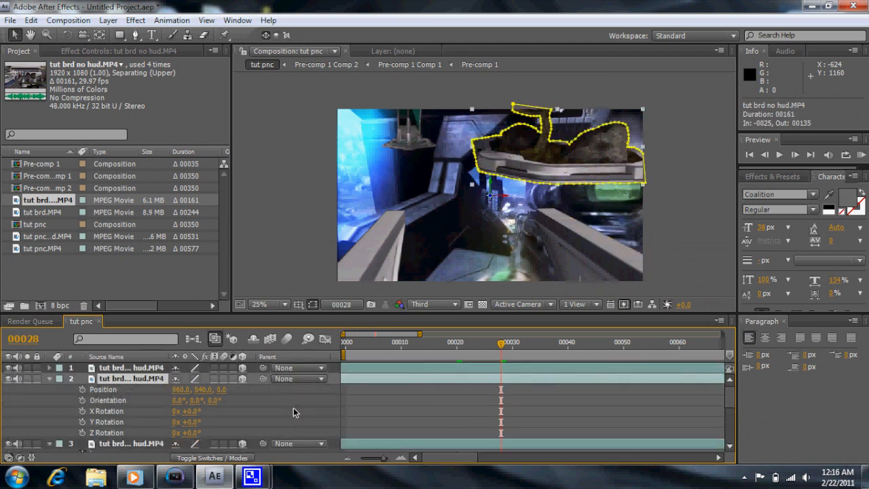
pyautogui.click(82, 399)
pyautogui.click(81, 389)
# Step: At frame 20, set layer 2's position to 1265, 349, 259 and its orientation to 336°, 323°, 18°
pyautogui.moveTo(733, 399)
pyautogui.mouseDown()
pyautogui.moveTo(733, 409)
pyautogui.moveTo(731, 392)
pyautogui.moveTo(733, 410)
pyautogui.moveTo(731, 391)
pyautogui.moveTo(731, 414)
pyautogui.mouseUp()
pyautogui.click(462, 346)
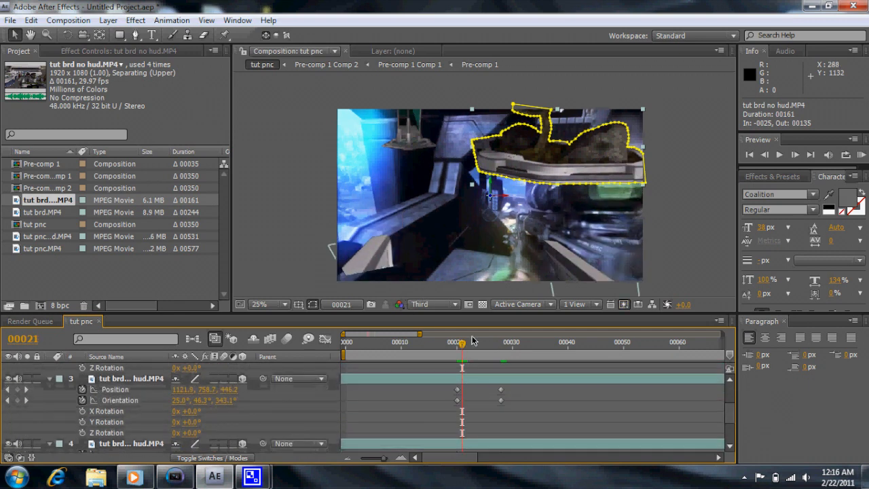
pyautogui.press('pageup')
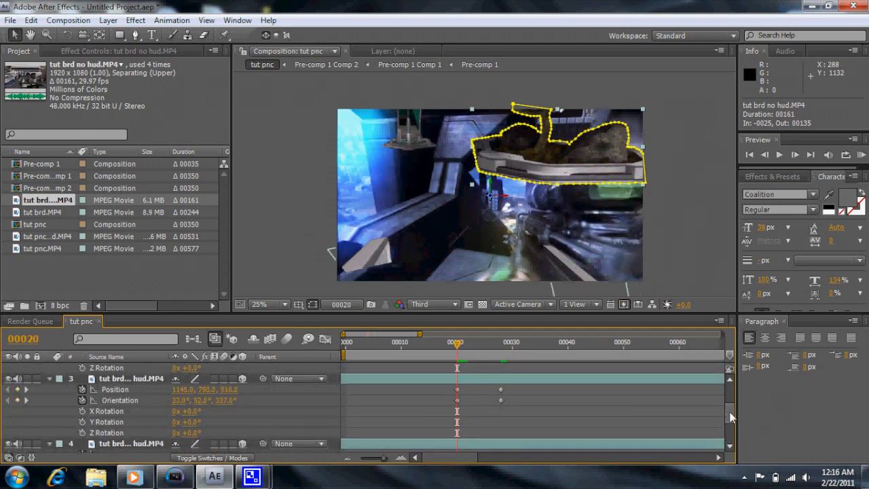
pyautogui.moveTo(731, 417); pyautogui.dragTo(729, 395)
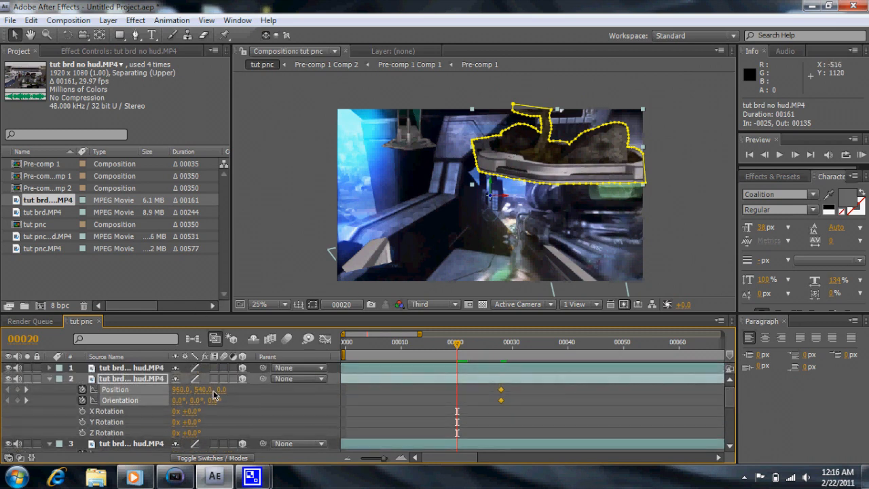
pyautogui.moveTo(220, 391); pyautogui.dragTo(90, 386)
pyautogui.moveTo(181, 392); pyautogui.dragTo(233, 399)
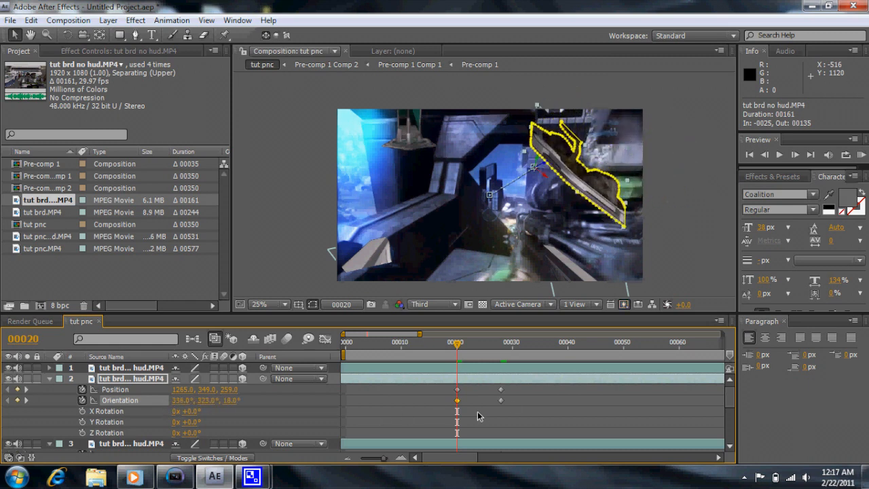
pyautogui.moveTo(460, 350)
pyautogui.mouseDown()
pyautogui.moveTo(520, 350)
pyautogui.moveTo(451, 355)
pyautogui.mouseUp()
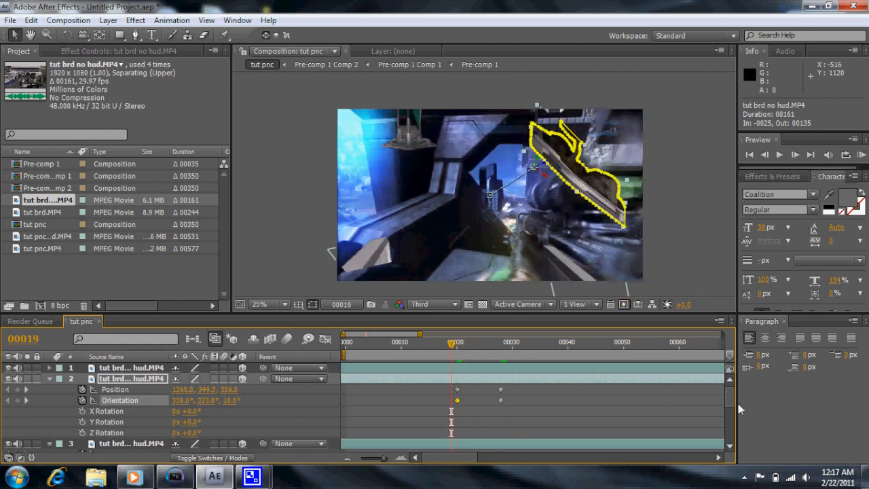
# Step: Add position and orientation keyframes to layer 1, the small hanging fixture, and align both with frame 28
pyautogui.click(127, 369)
pyautogui.press('p')
pyautogui.hotkey('shift', 'r')
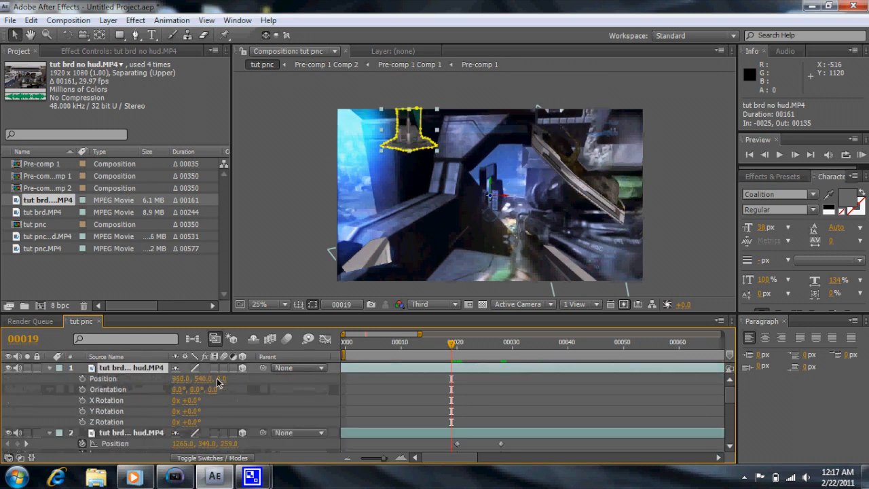
pyautogui.click(82, 378)
pyautogui.click(82, 389)
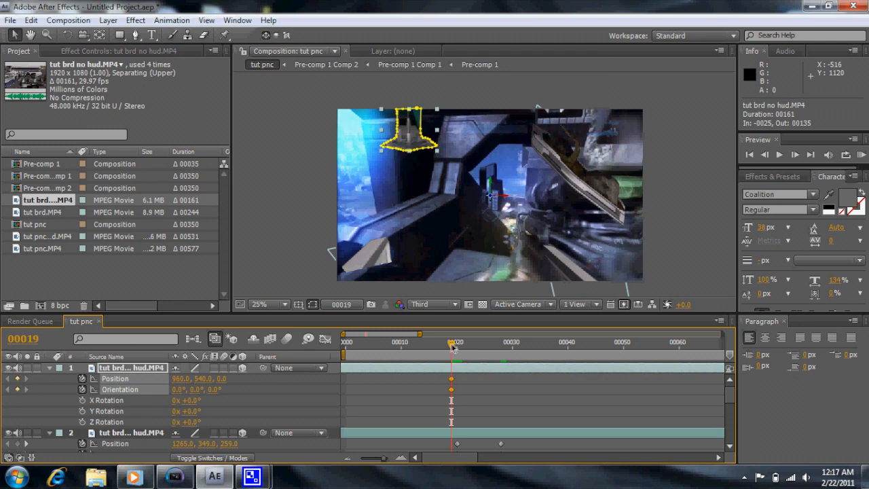
pyautogui.moveTo(452, 378); pyautogui.dragTo(490, 384)
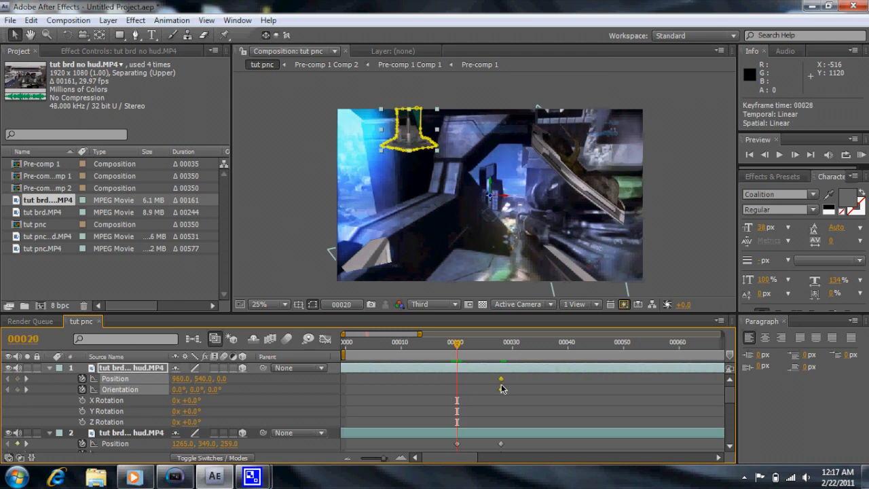
pyautogui.click(501, 344)
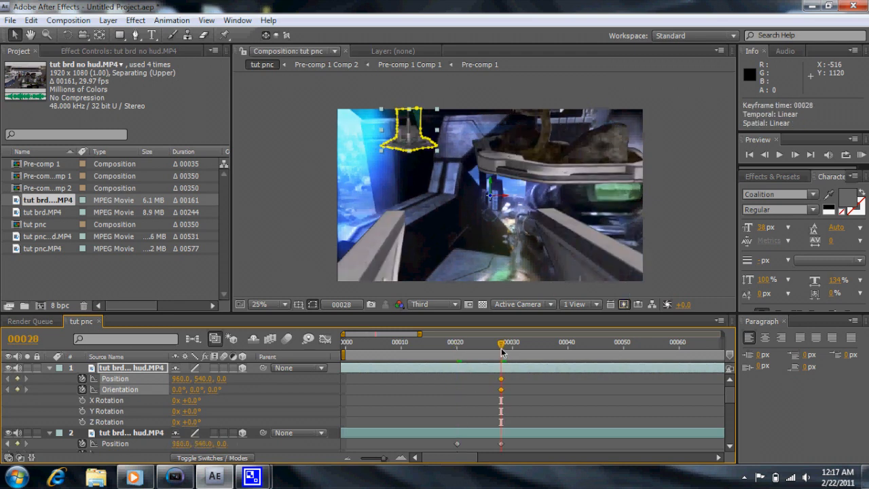
# Step: At frame 20, set layer 1's position to 1434, 851, 381 and its orientation to 40°, 21°, 348°
pyautogui.moveTo(501, 349); pyautogui.dragTo(457, 355)
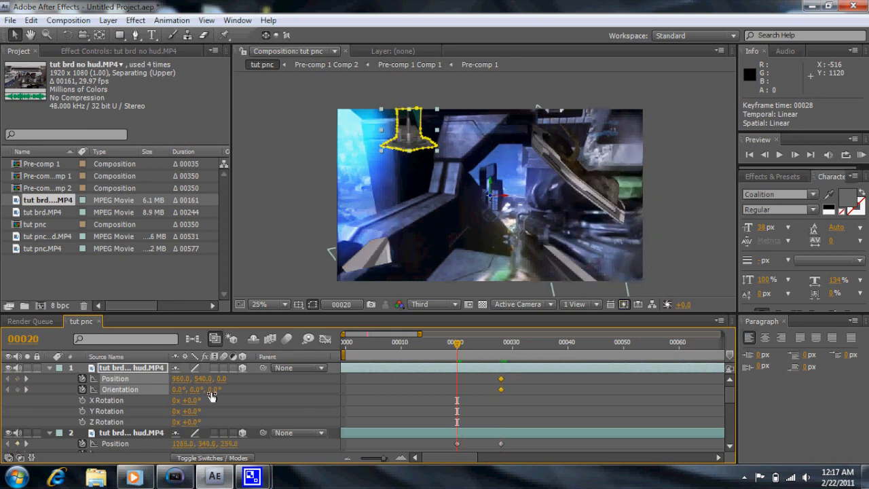
pyautogui.moveTo(211, 392); pyautogui.dragTo(200, 378)
pyautogui.moveTo(457, 348)
pyautogui.mouseDown()
pyautogui.moveTo(521, 351)
pyautogui.moveTo(456, 361)
pyautogui.mouseUp()
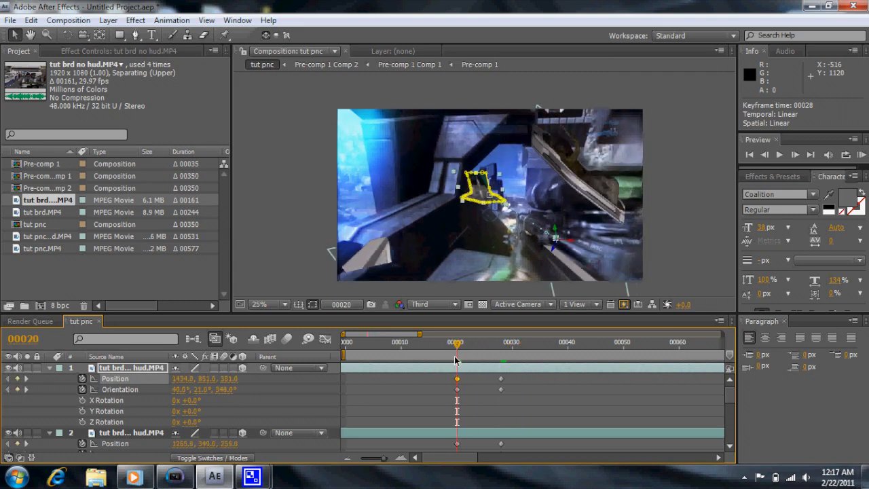
pyautogui.moveTo(731, 389); pyautogui.dragTo(733, 407)
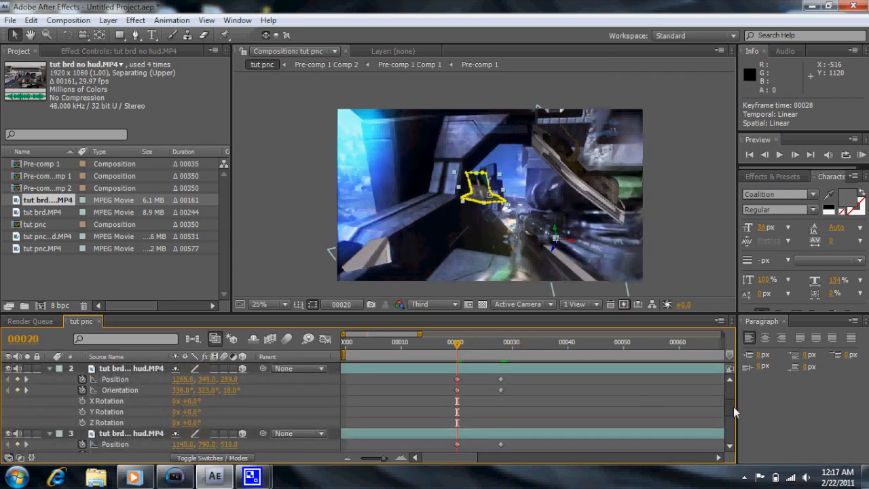
pyautogui.click(129, 369)
pyautogui.click(124, 379)
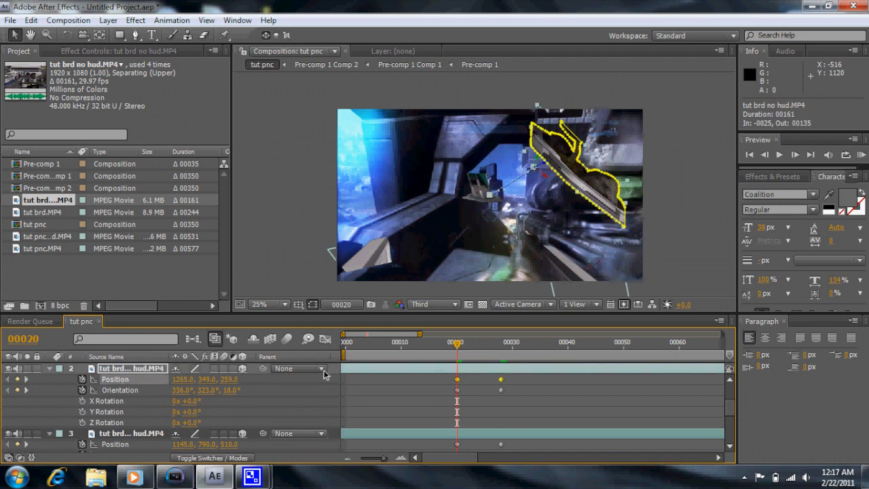
pyautogui.moveTo(198, 380); pyautogui.dragTo(93, 401)
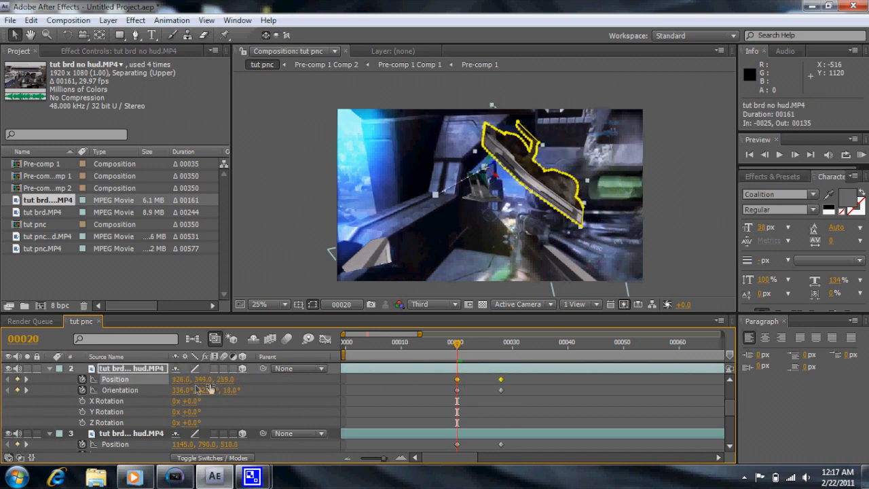
pyautogui.moveTo(207, 384); pyautogui.dragTo(520, 348)
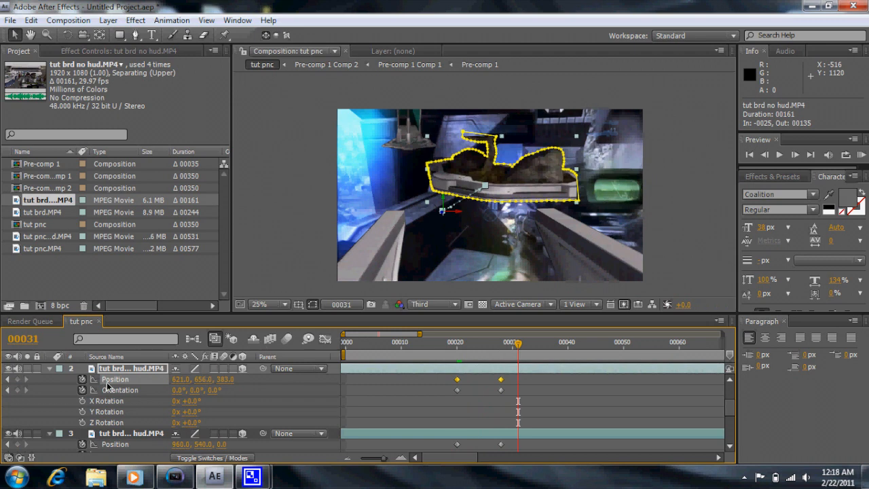
pyautogui.click(129, 367)
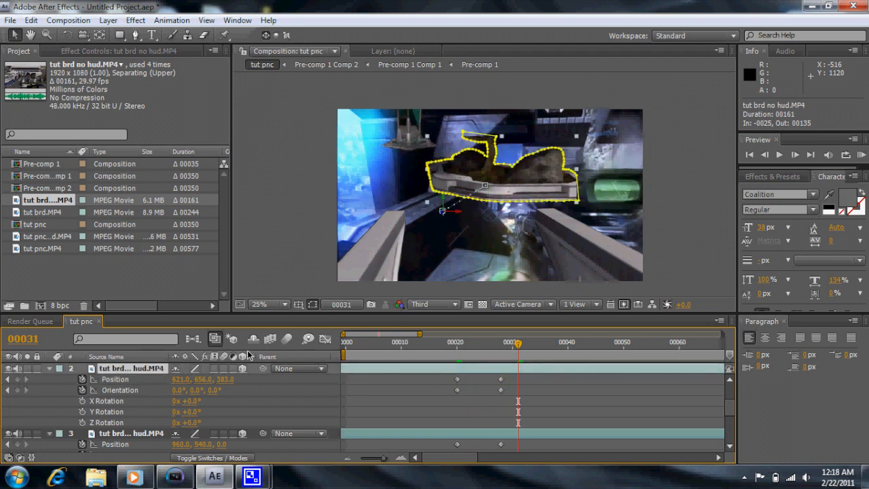
pyautogui.hotkey('ctrl', 'z')
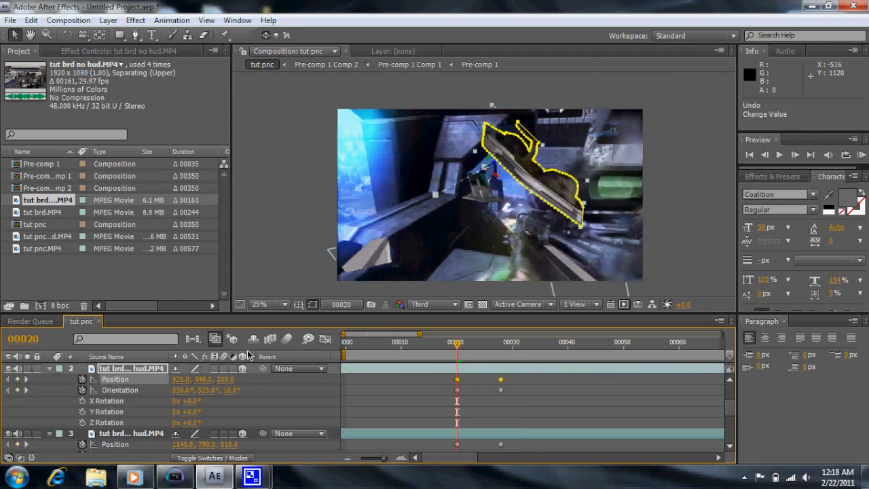
pyautogui.hotkey('ctrl', 'z')
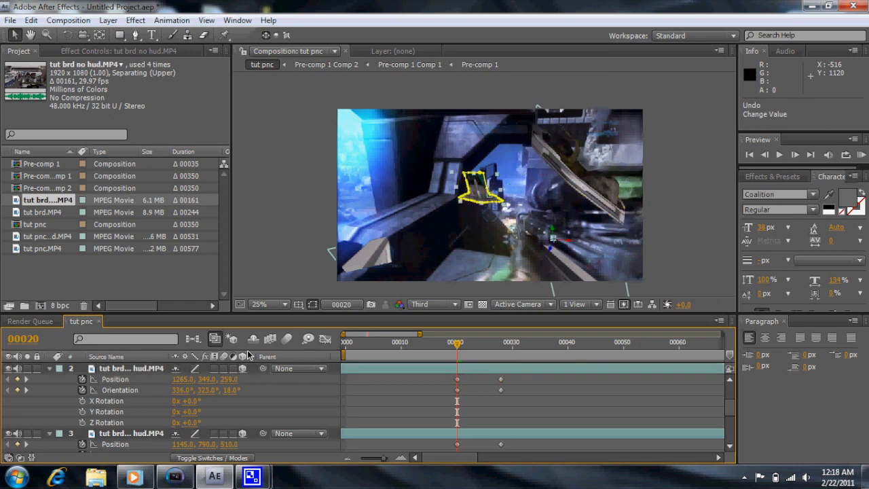
# Step: Change only layer 2's frame 20 position keyframe to 968, 529, 1163 and check the motion
pyautogui.click(146, 368)
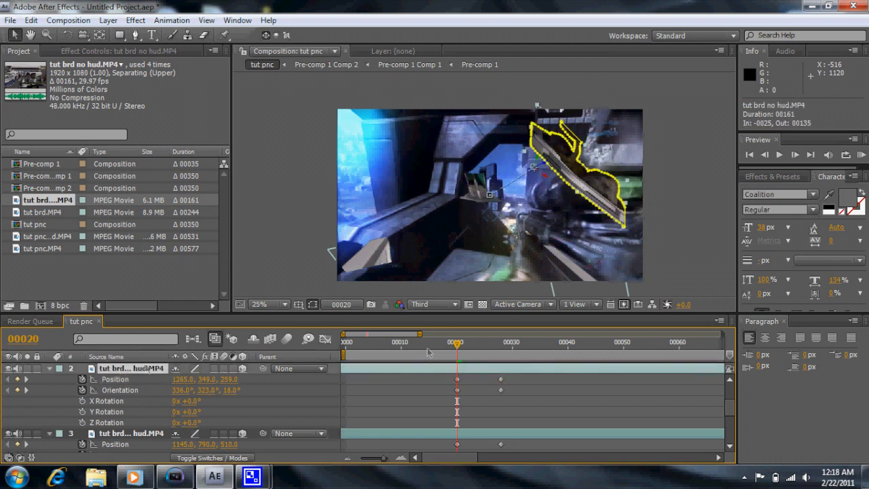
pyautogui.moveTo(460, 346)
pyautogui.mouseDown()
pyautogui.moveTo(514, 346)
pyautogui.moveTo(457, 348)
pyautogui.mouseUp()
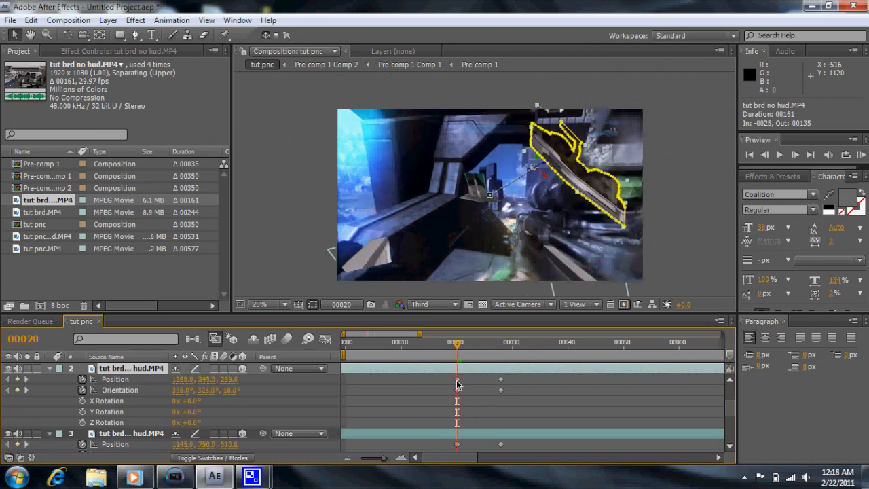
pyautogui.click(458, 379)
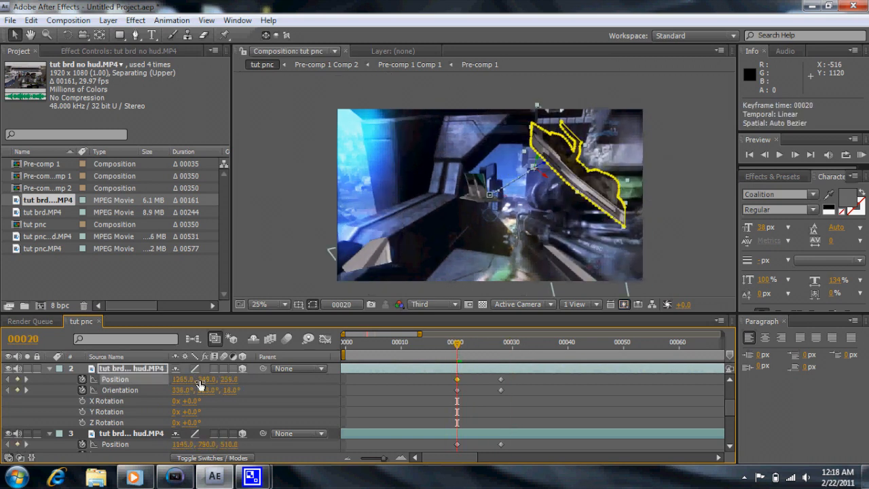
pyautogui.moveTo(205, 379); pyautogui.dragTo(341, 354)
pyautogui.moveTo(452, 346)
pyautogui.mouseDown()
pyautogui.moveTo(514, 347)
pyautogui.moveTo(437, 347)
pyautogui.moveTo(457, 348)
pyautogui.mouseUp()
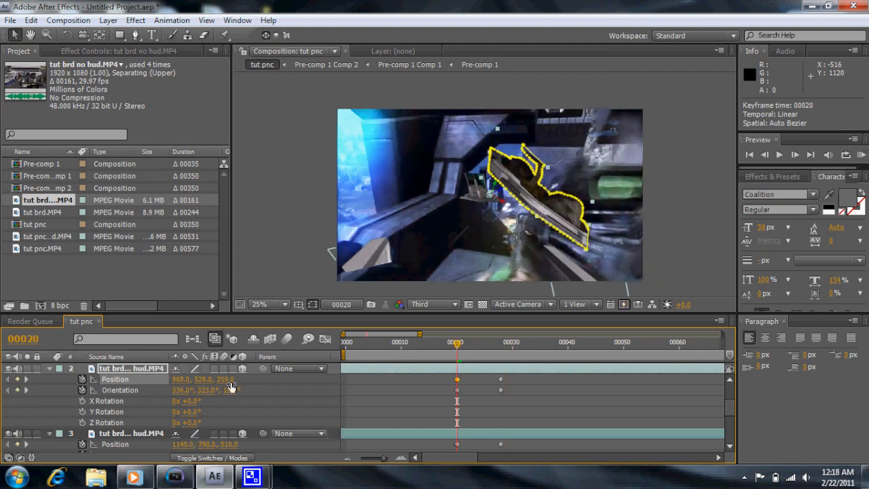
pyautogui.moveTo(226, 380); pyautogui.dragTo(271, 380)
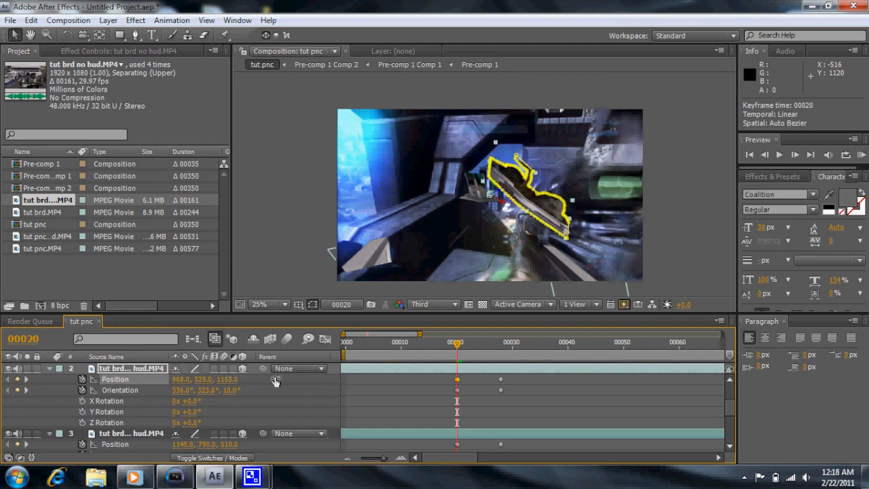
pyautogui.moveTo(456, 346)
pyautogui.mouseDown()
pyautogui.moveTo(539, 346)
pyautogui.moveTo(456, 353)
pyautogui.mouseUp()
pyautogui.press('space')
pyautogui.scroll(-4, 732, 411)
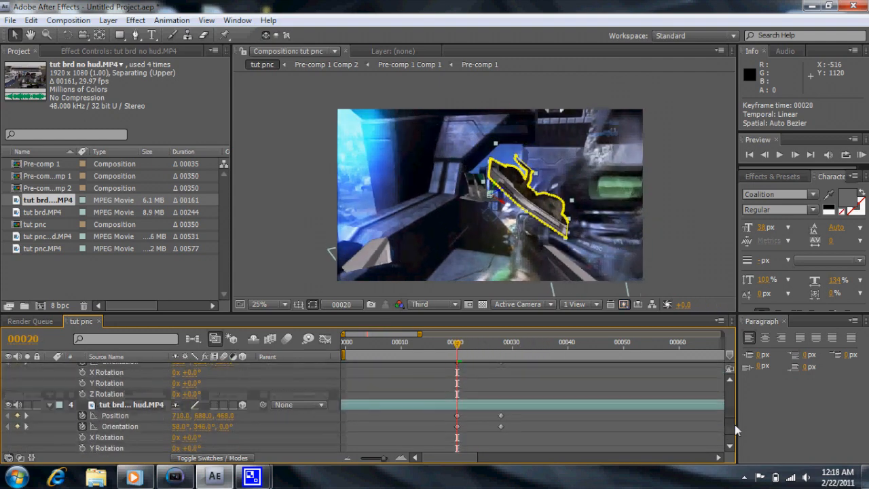
# Step: Set the frame 20 position of layer 3, the large railing piece, to 891, 420, 510
pyautogui.scroll(1, 733, 417)
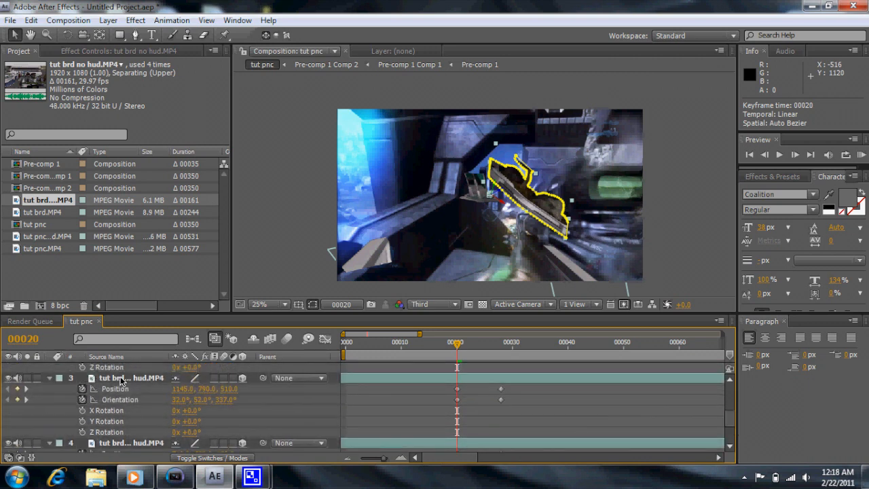
pyautogui.click(477, 378)
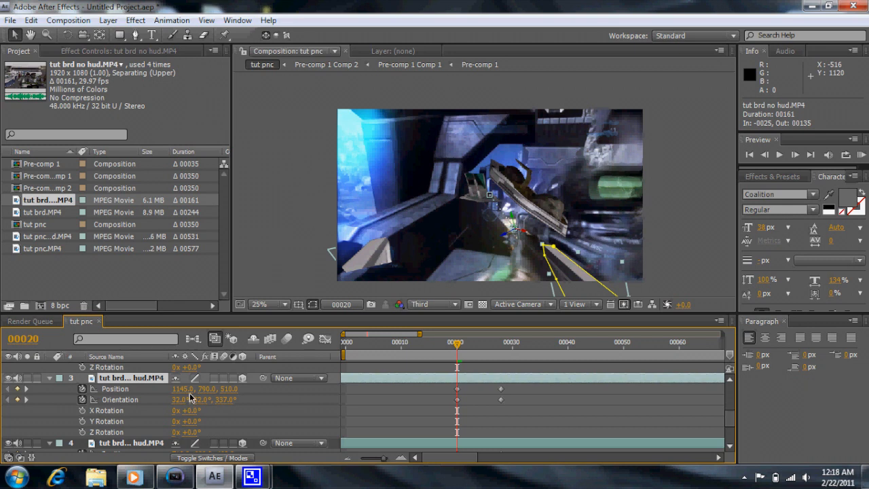
pyautogui.moveTo(207, 392); pyautogui.dragTo(102, 390)
pyautogui.moveTo(171, 393); pyautogui.dragTo(143, 392)
pyautogui.moveTo(458, 348)
pyautogui.mouseDown()
pyautogui.moveTo(525, 346)
pyautogui.moveTo(457, 347)
pyautogui.mouseUp()
# Step: Set layer 4's frame 20 position to 1497, 381, 468 and check the motion up to frame 28
pyautogui.scroll(-3, 735, 421)
pyautogui.click(131, 382)
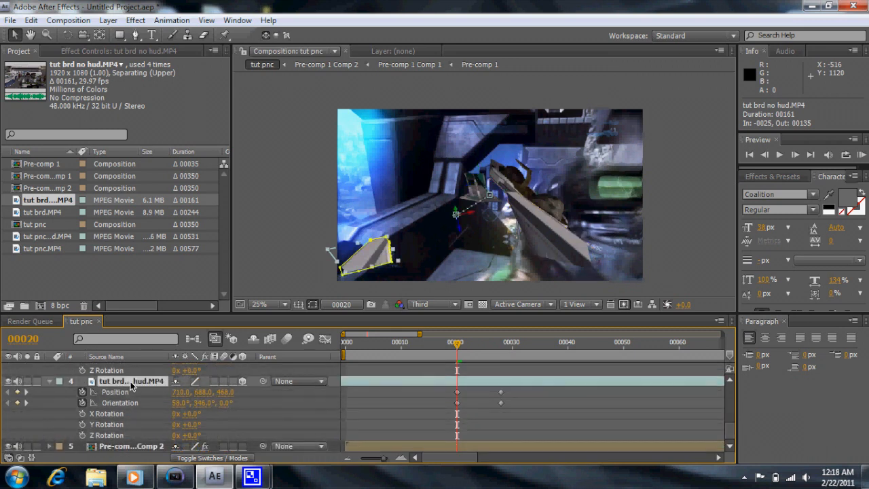
pyautogui.moveTo(179, 395); pyautogui.dragTo(394, 396)
pyautogui.moveTo(212, 396); pyautogui.dragTo(100, 416)
pyautogui.moveTo(186, 394); pyautogui.dragTo(451, 374)
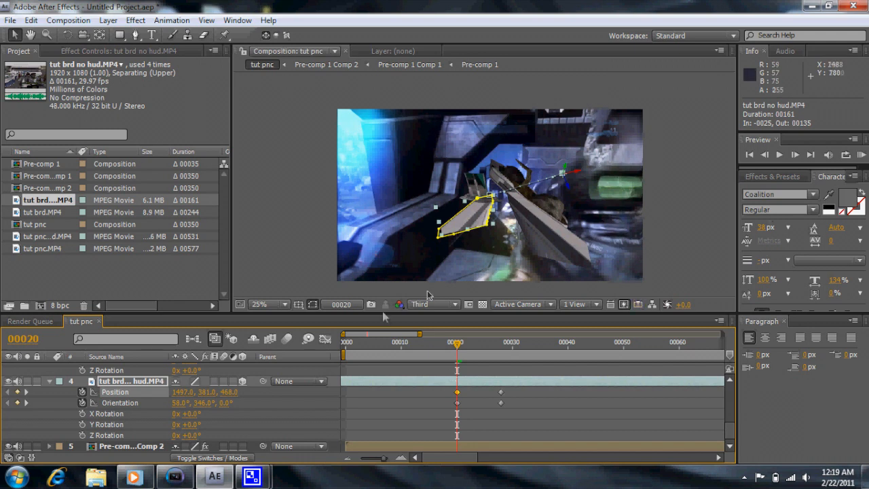
pyautogui.moveTo(456, 342); pyautogui.dragTo(499, 341)
pyautogui.moveTo(524, 341); pyautogui.dragTo(452, 351)
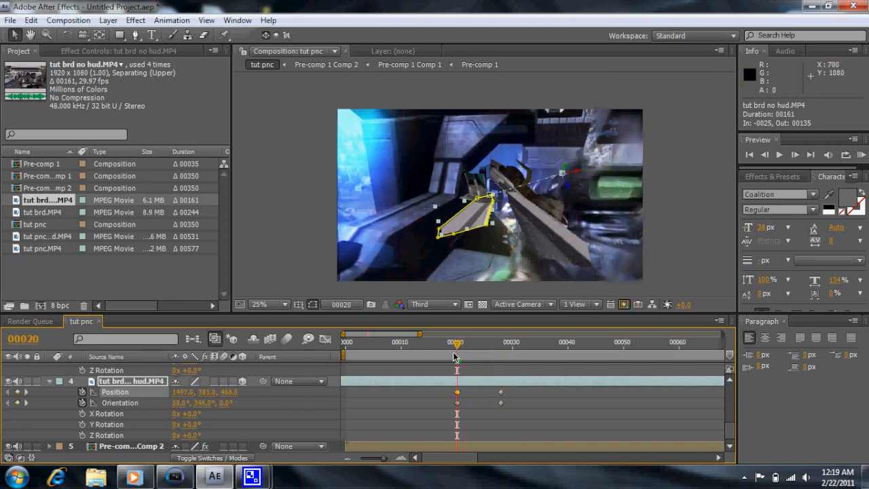
# Step: Fade in layer 4 with opacity keyframes of 0% at frame 20 and 100% at frame 28
pyautogui.click(126, 382)
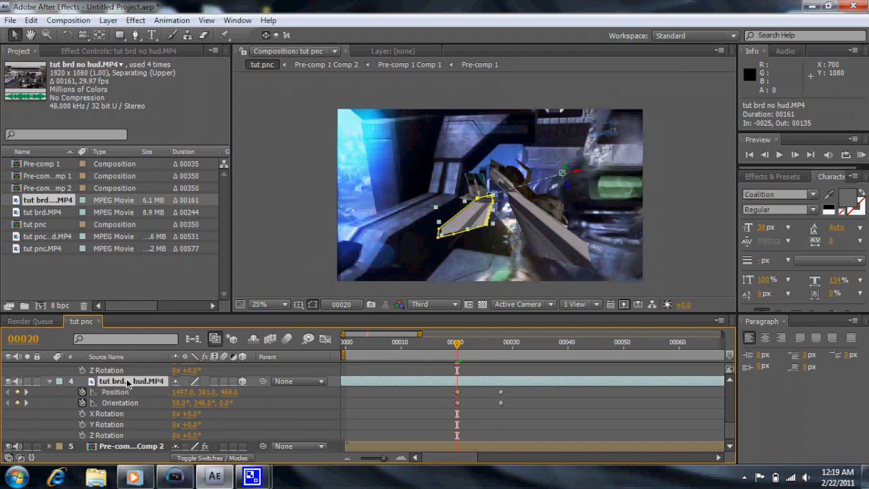
pyautogui.hotkey('shift', 't')
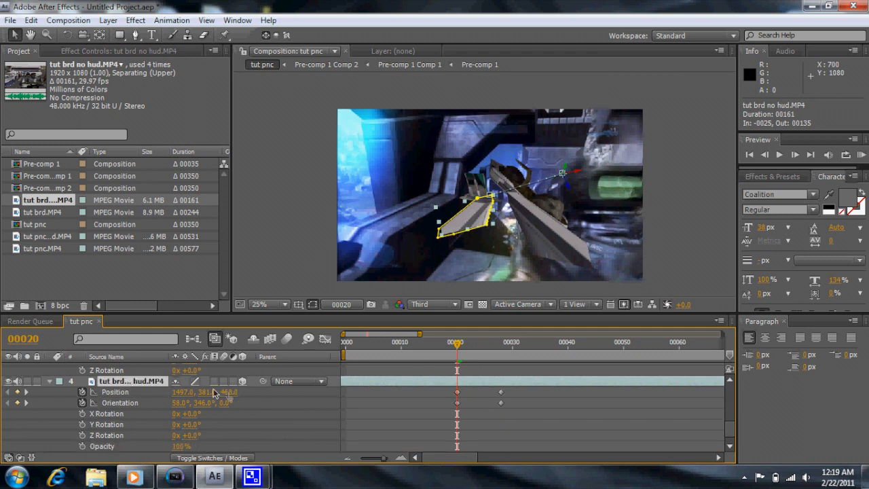
pyautogui.click(82, 446)
pyautogui.moveTo(456, 447); pyautogui.dragTo(490, 447)
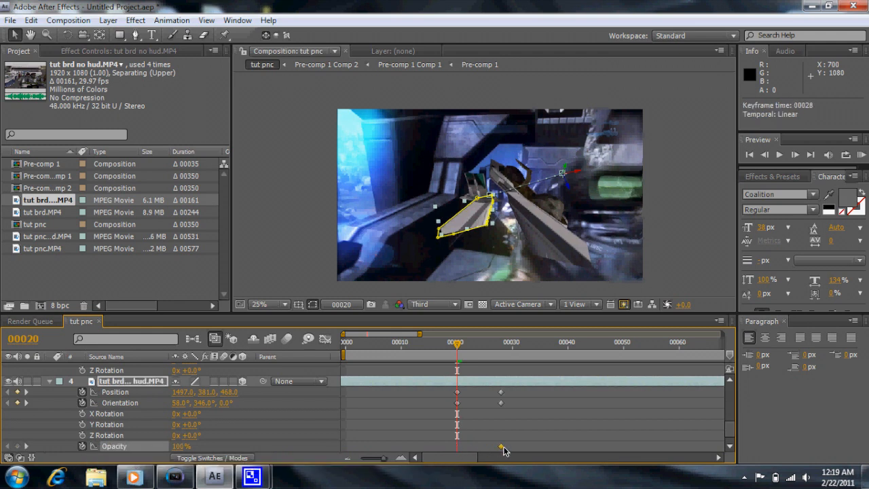
pyautogui.moveTo(502, 347); pyautogui.dragTo(455, 358)
pyautogui.moveTo(180, 446); pyautogui.dragTo(116, 447)
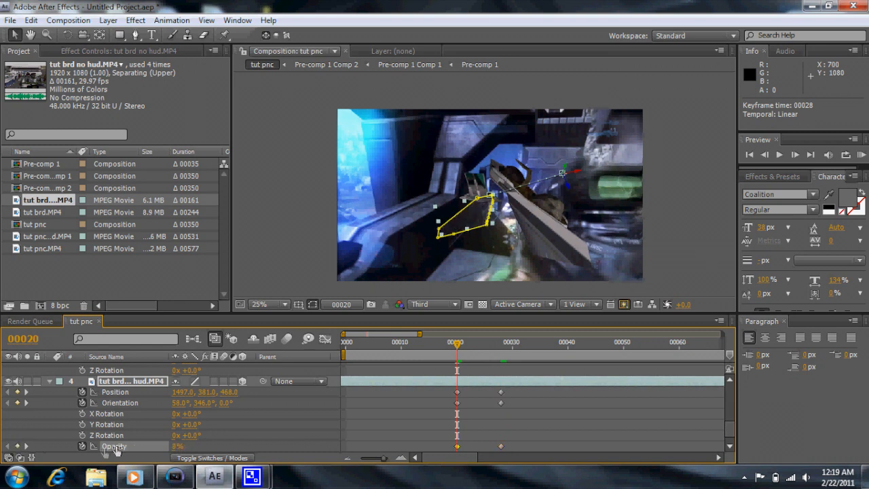
pyautogui.moveTo(456, 344)
pyautogui.mouseDown()
pyautogui.moveTo(509, 346)
pyautogui.moveTo(479, 346)
pyautogui.moveTo(456, 359)
pyautogui.mouseUp()
# Step: Fade in layer 3 with opacity keyframes of 0% at frame 20 and 100% at frame 28
pyautogui.moveTo(732, 424); pyautogui.dragTo(729, 407)
pyautogui.click(112, 397)
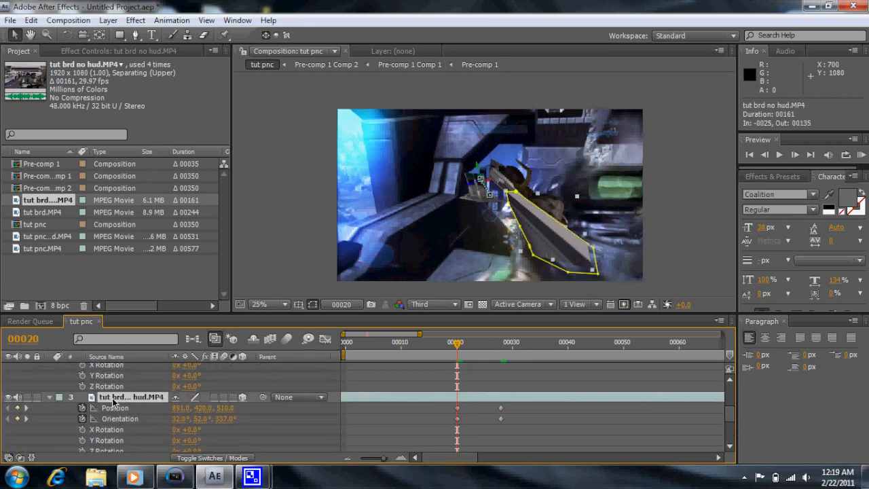
pyautogui.scroll(-1, 113, 400)
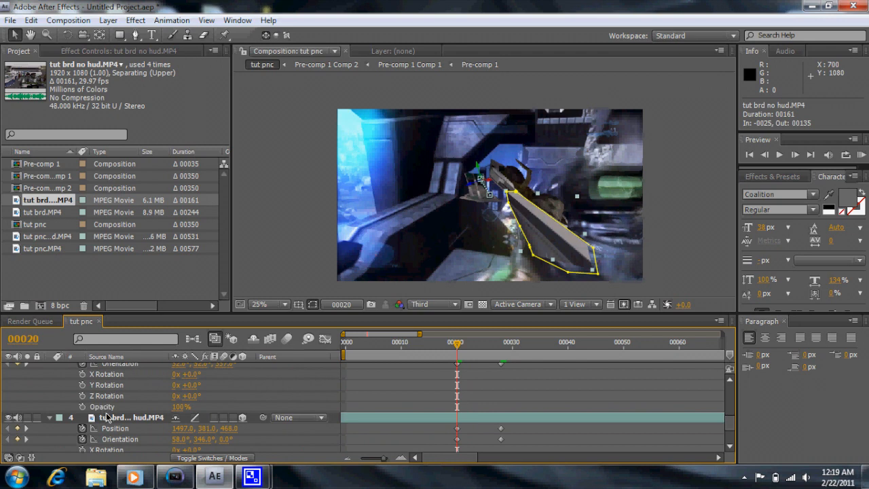
pyautogui.scroll(-1, 109, 415)
pyautogui.scroll(1, 312, 414)
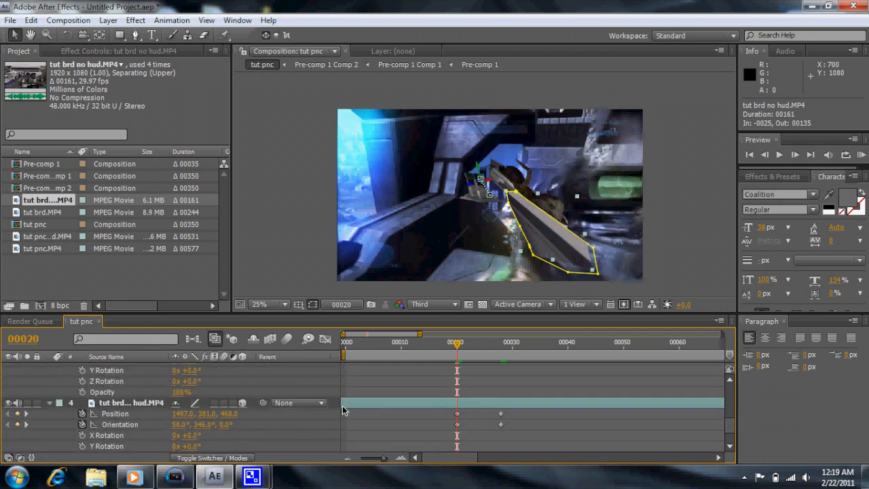
pyautogui.scroll(1, 235, 425)
pyautogui.click(82, 425)
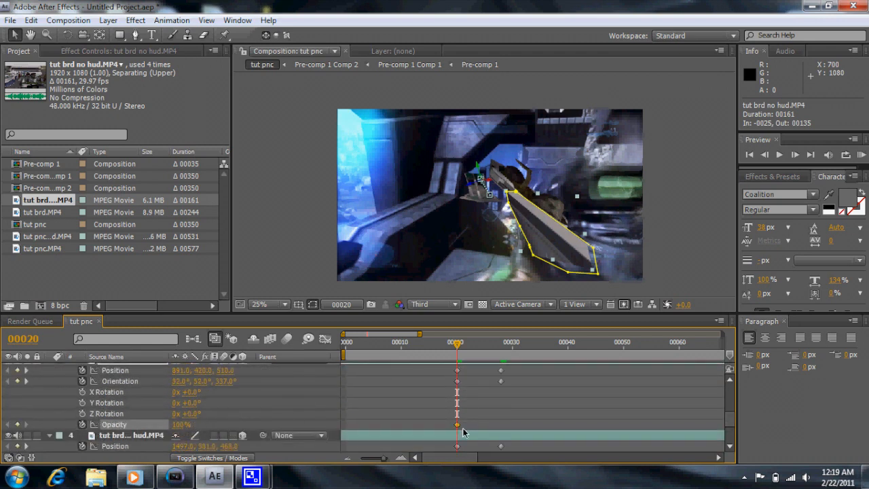
pyautogui.moveTo(458, 426); pyautogui.dragTo(503, 426)
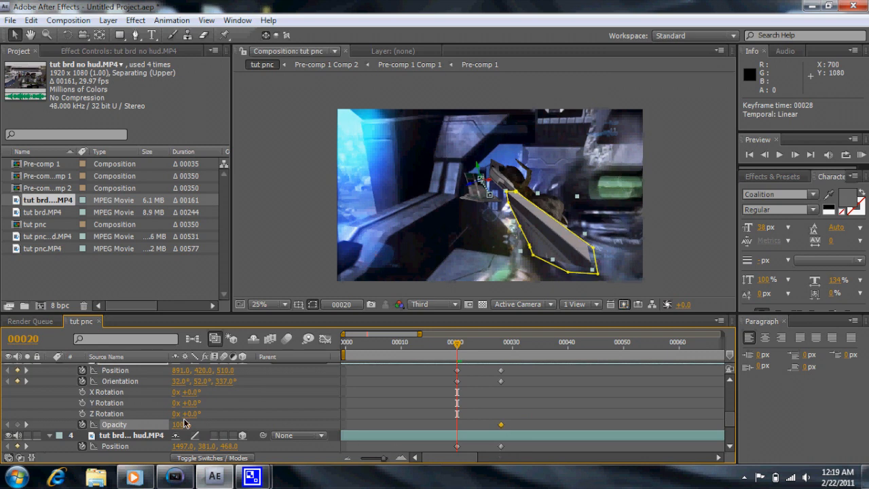
pyautogui.moveTo(176, 426); pyautogui.dragTo(99, 431)
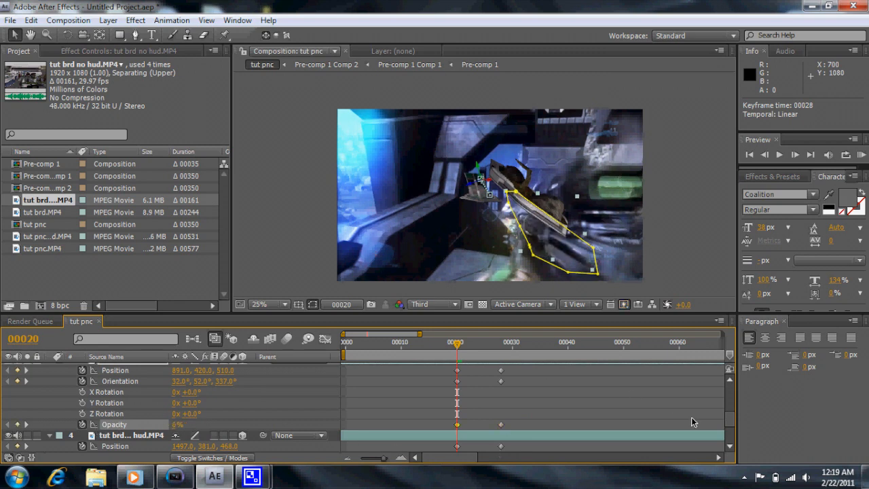
# Step: Fade in layer 2 with opacity keyframes of 0% at frame 20 and 100% at frame 28
pyautogui.scroll(5, 725, 422)
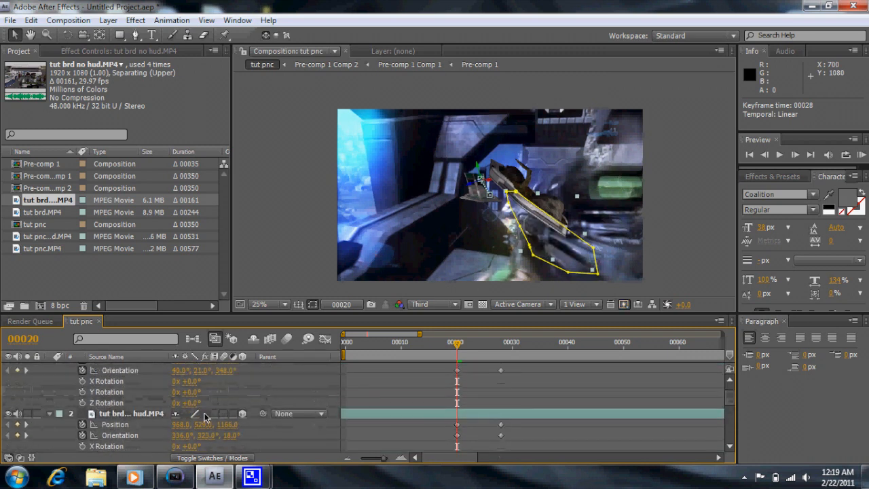
pyautogui.click(125, 414)
pyautogui.press('t')
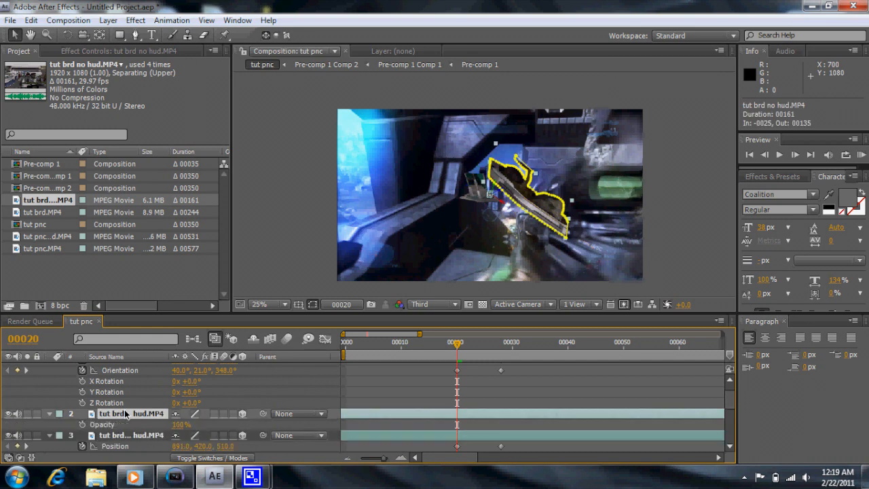
pyautogui.click(81, 424)
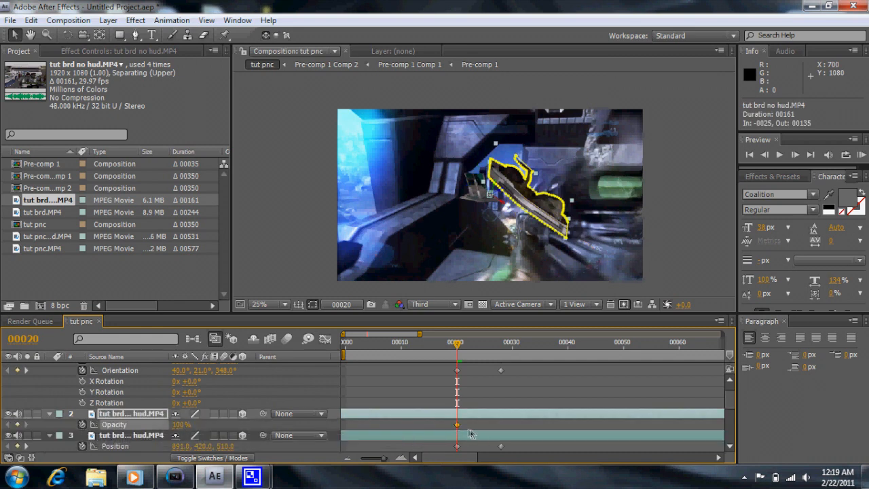
pyautogui.moveTo(456, 425); pyautogui.dragTo(500, 425)
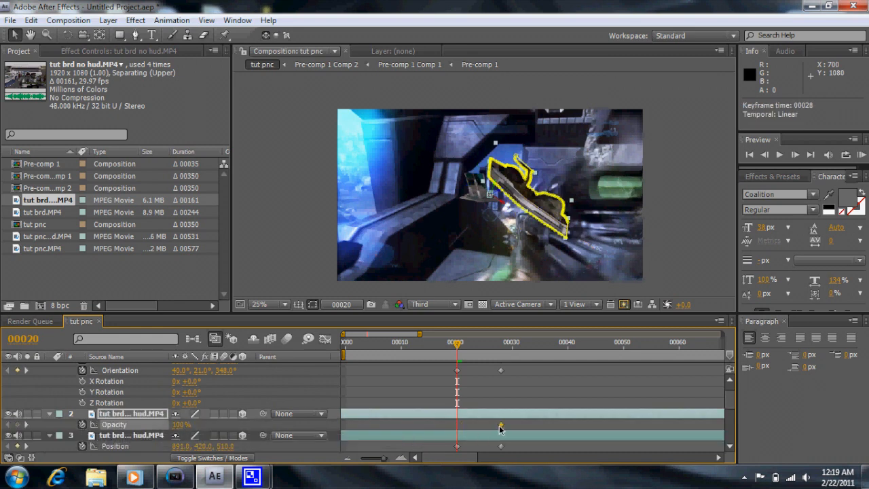
pyautogui.click(181, 425)
pyautogui.write('0')
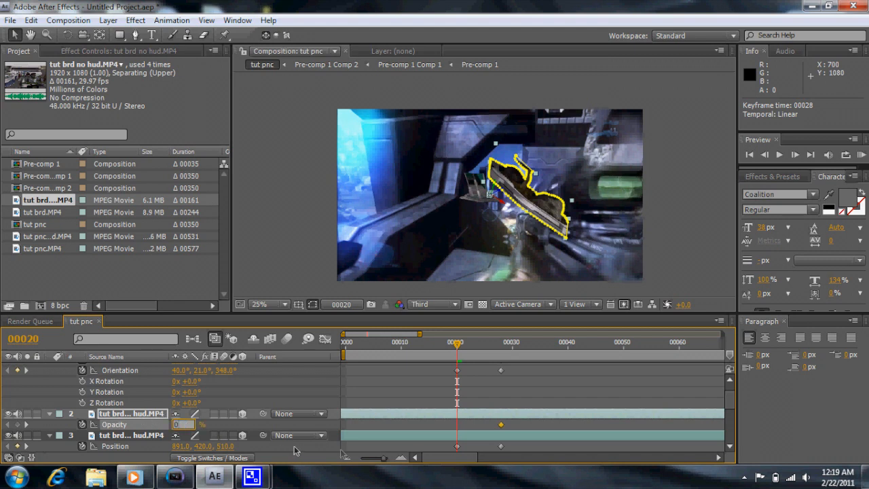
pyautogui.click(283, 419)
# Step: Fade in layer 1 with opacity keyframes of 100% at frame 28 and 0% at frame 20
pyautogui.scroll(1, 732, 396)
pyautogui.scroll(1, 732, 397)
pyautogui.moveTo(498, 341); pyautogui.dragTo(501, 341)
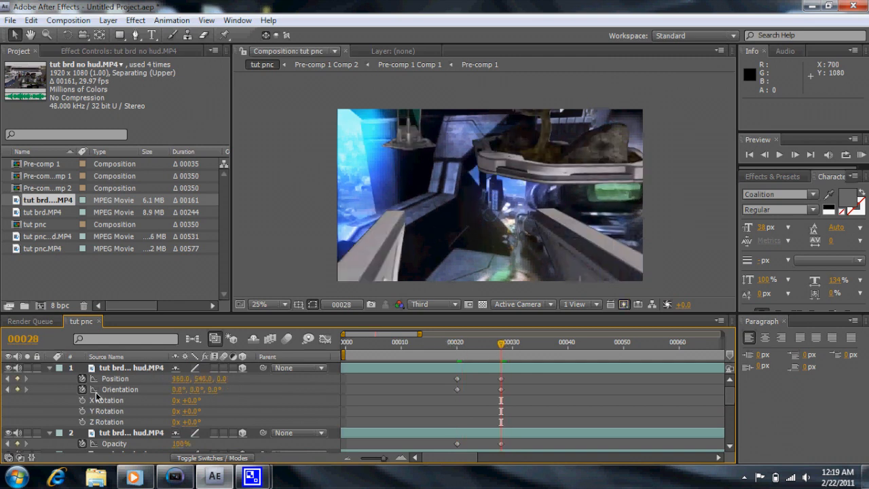
pyautogui.press('t')
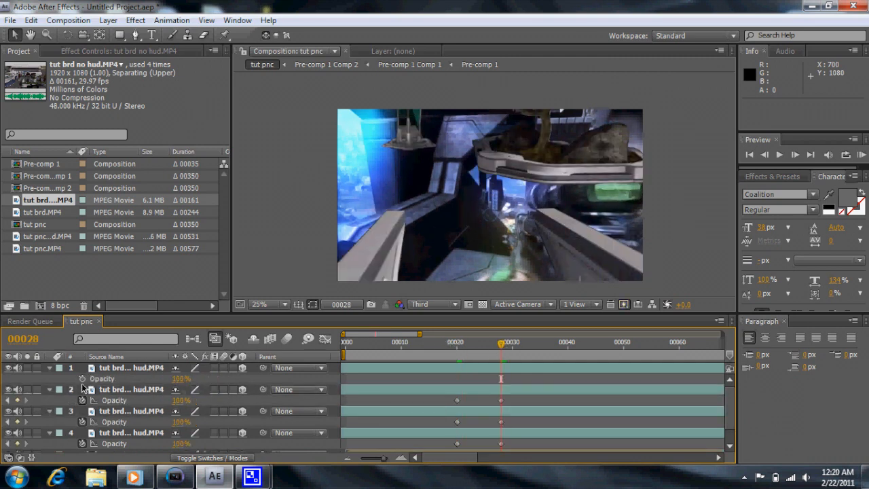
pyautogui.click(81, 378)
pyautogui.click(457, 342)
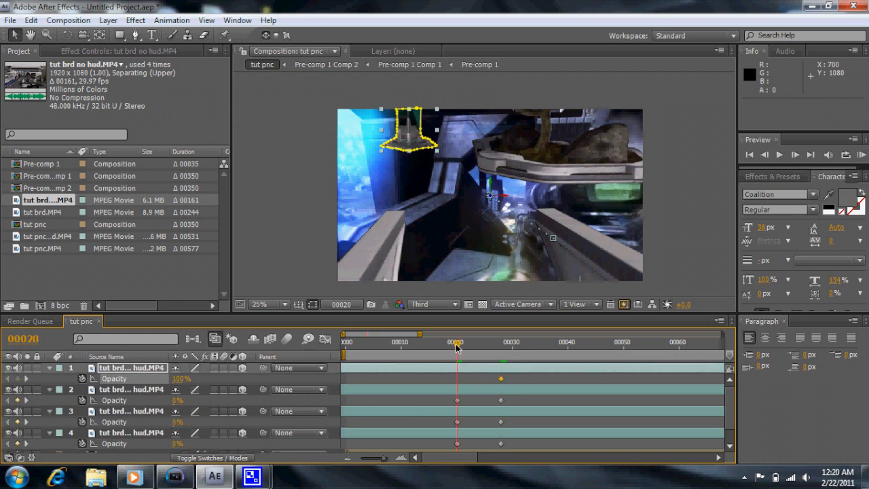
pyautogui.click(174, 379)
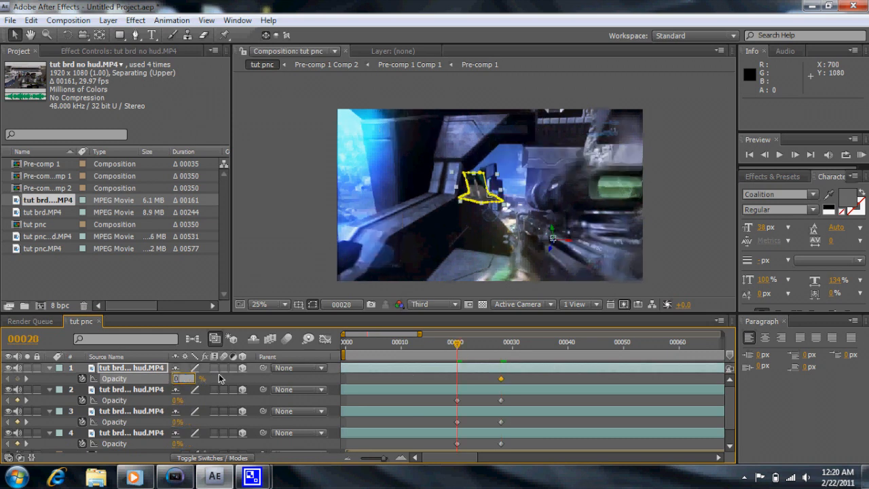
pyautogui.click(220, 378)
# Step: Review the assembled fly-in and fades from frame 0 through frame 28
pyautogui.moveTo(457, 346); pyautogui.dragTo(344, 344)
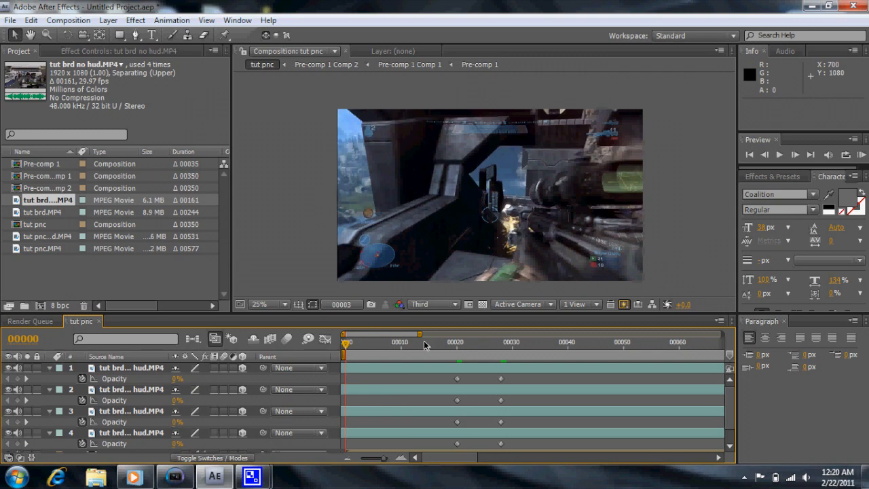
pyautogui.moveTo(349, 346); pyautogui.dragTo(494, 339)
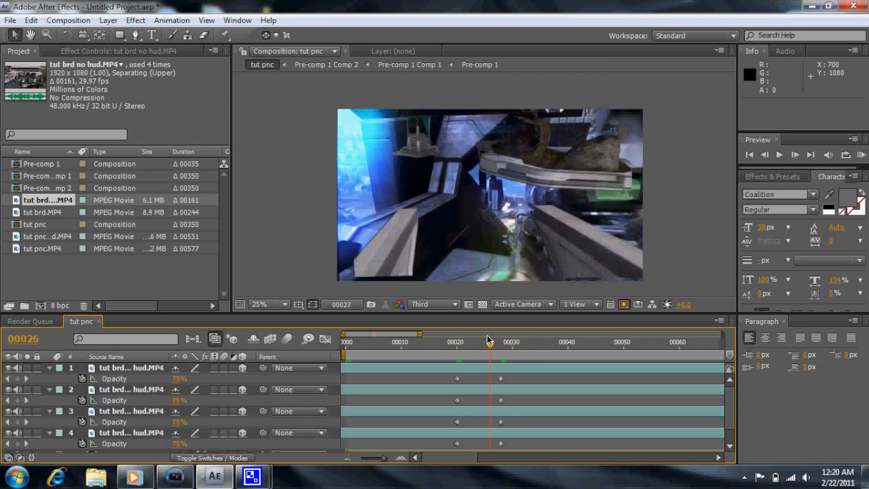
pyautogui.click(499, 343)
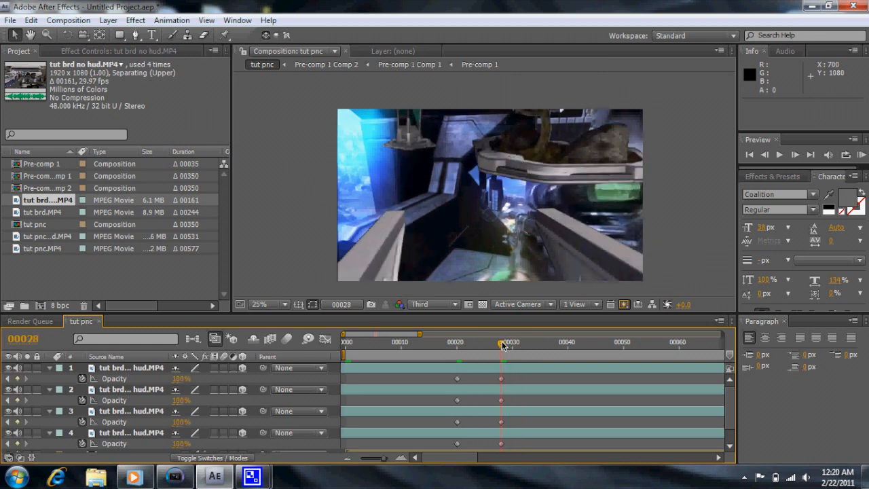
# Step: Pre-compose all layers of the composition into one nested composition
pyautogui.click(152, 391)
pyautogui.hotkey('ctrl', 'a')
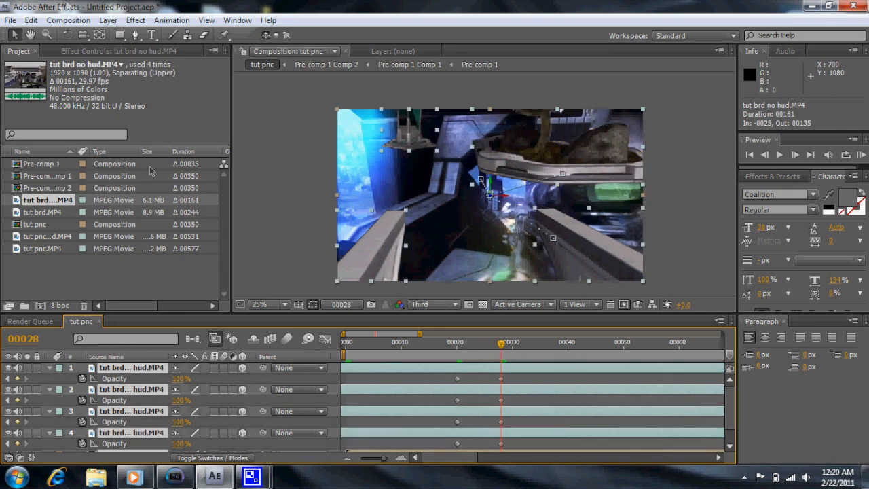
pyautogui.click(109, 21)
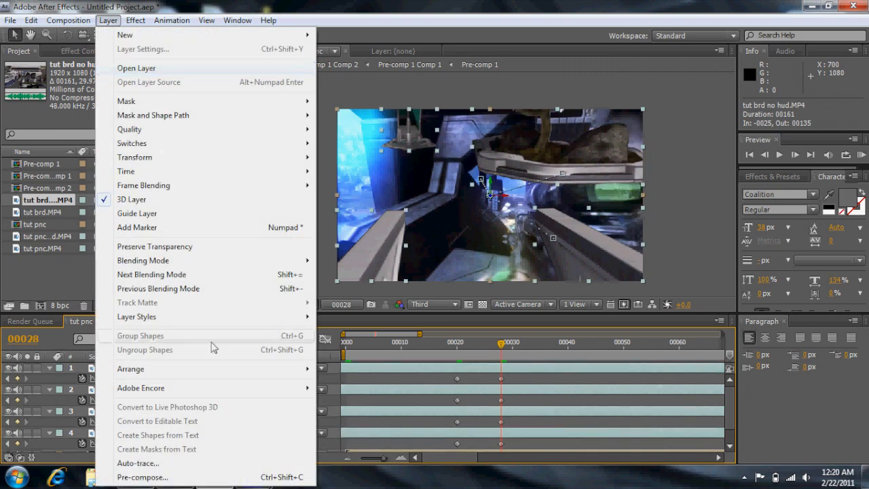
pyautogui.click(142, 476)
pyautogui.click(467, 302)
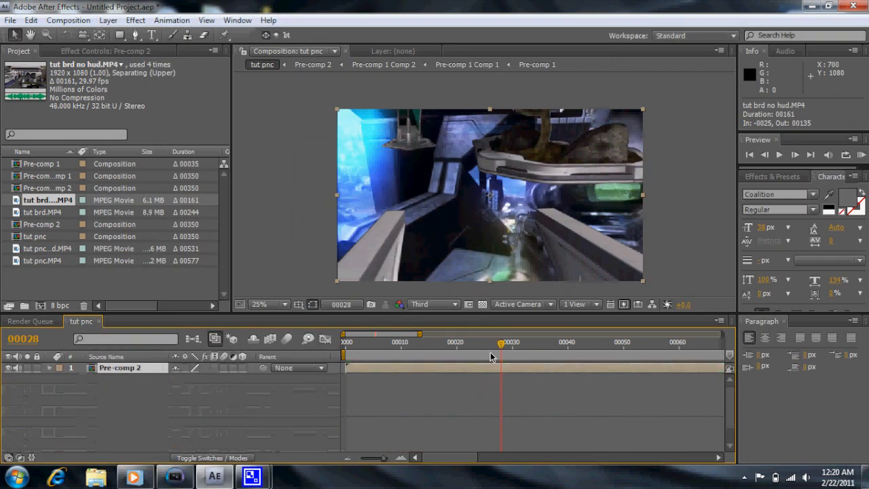
# Step: Move to frame 29 and add a new adjustment layer above the pre-composed layer
pyautogui.moveTo(500, 344); pyautogui.dragTo(507, 344)
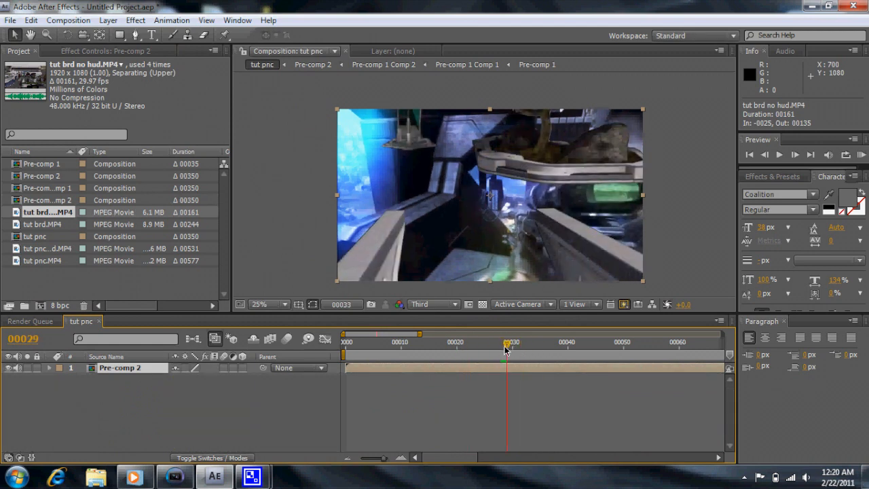
pyautogui.click(110, 21)
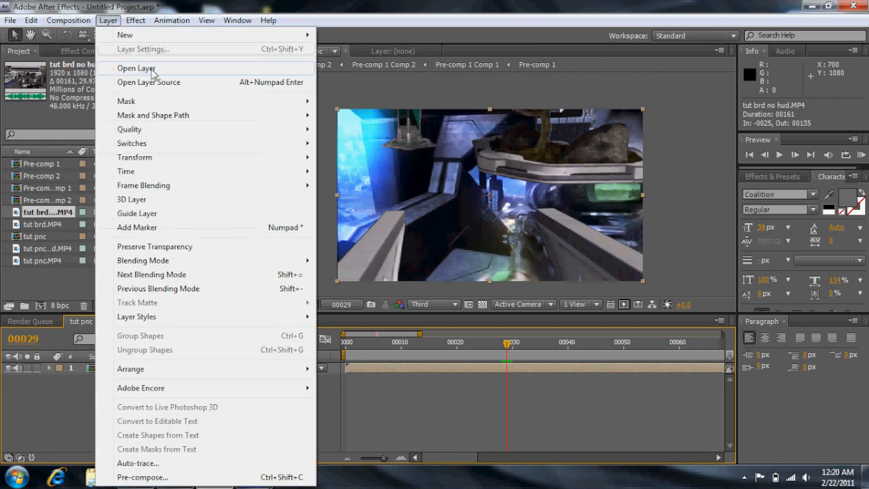
pyautogui.moveTo(239, 37)
pyautogui.click(364, 118)
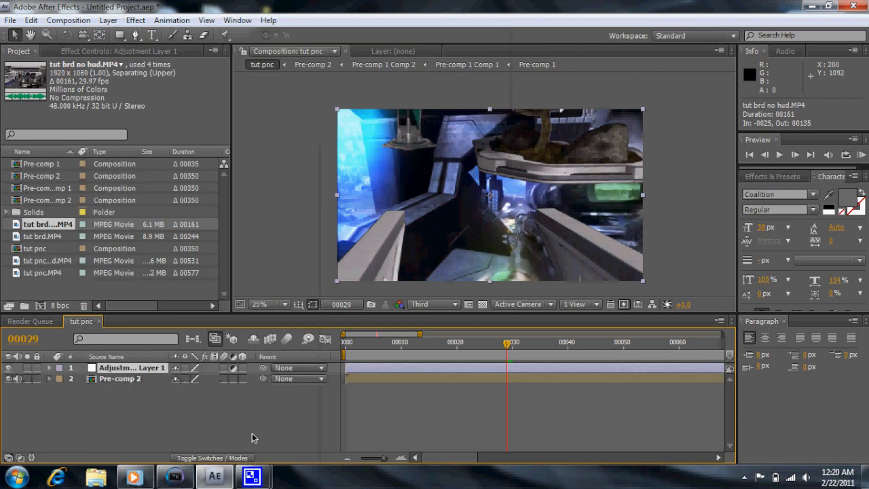
# Step: Draw a small elliptical mask about 100 × 80 px at the frame's center on the adjustment layer
pyautogui.click(120, 36)
pyautogui.moveTo(121, 36); pyautogui.dragTo(190, 60)
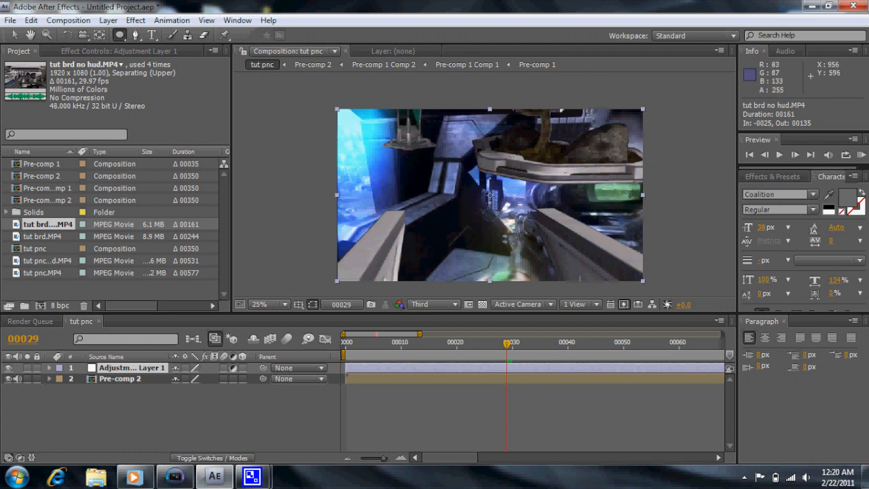
pyautogui.moveTo(486, 194); pyautogui.dragTo(495, 200)
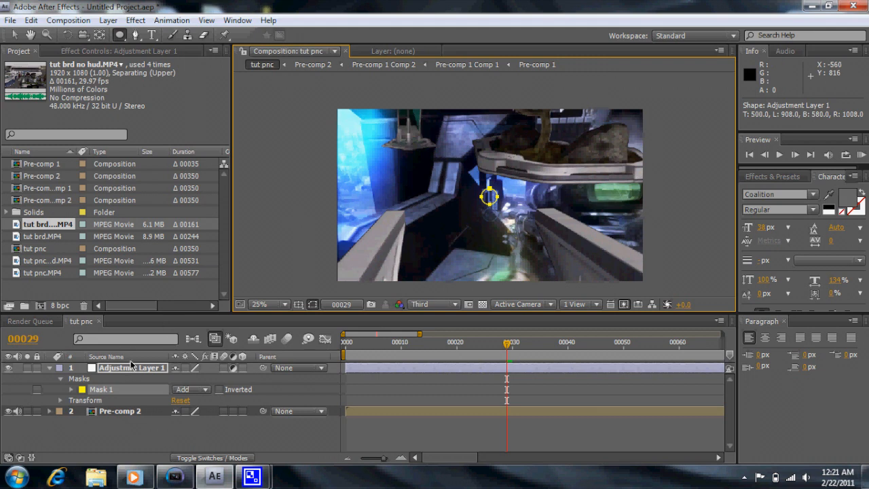
# Step: Scale the adjustment layer up to 333% to enlarge its circular mask
pyautogui.click(105, 368)
pyautogui.press('s')
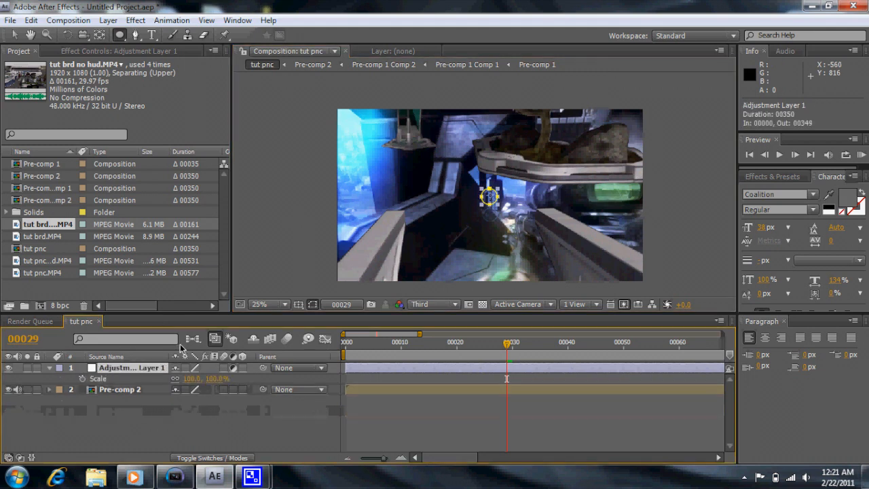
pyautogui.moveTo(175, 377); pyautogui.dragTo(361, 372)
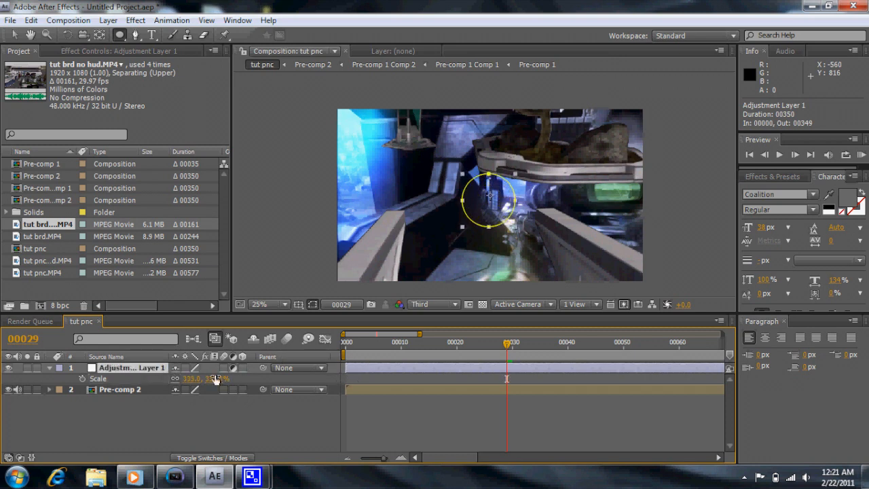
# Step: Apply the Exposure effect to the adjustment layer and set its master exposure to 4.50
pyautogui.click(136, 20)
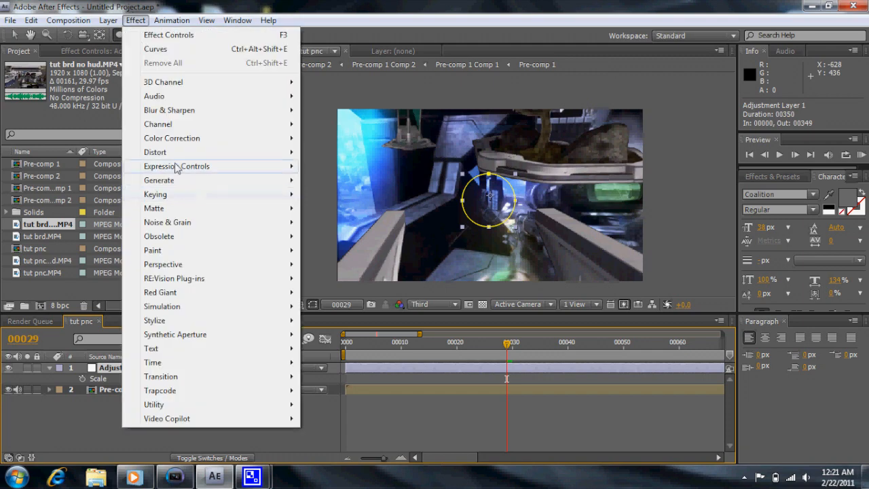
pyautogui.moveTo(183, 143)
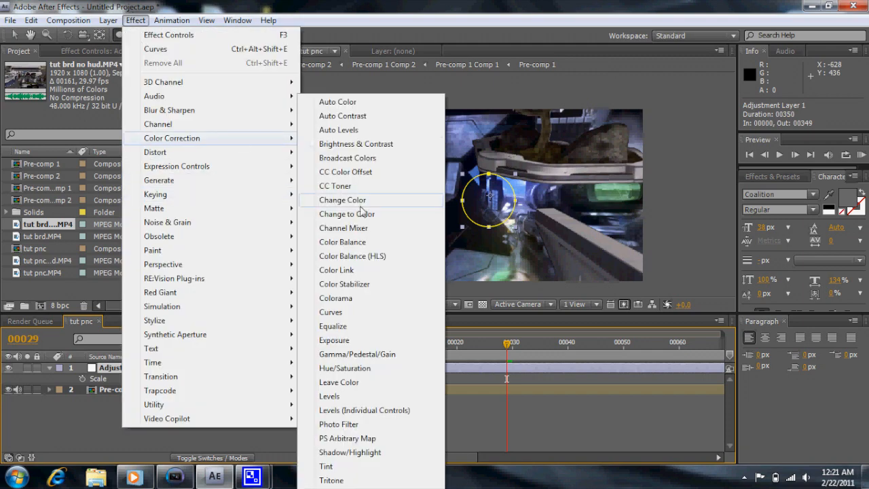
pyautogui.click(334, 340)
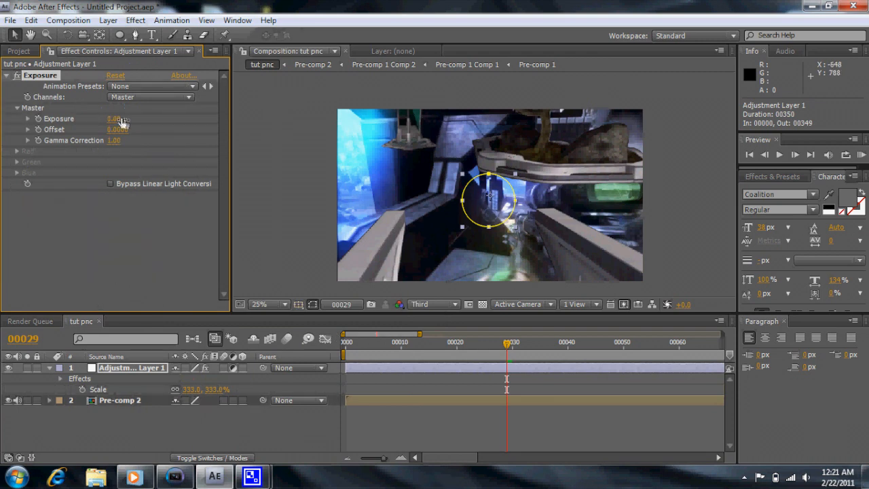
pyautogui.moveTo(121, 120); pyautogui.dragTo(142, 123)
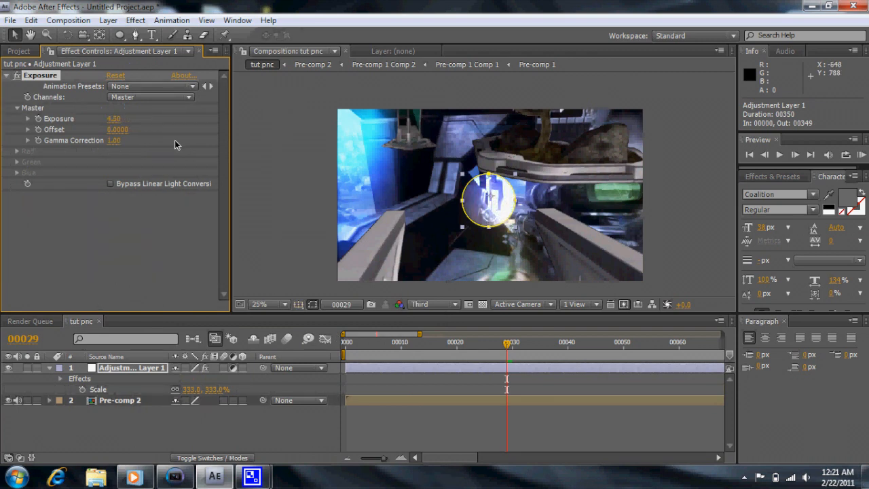
# Step: Duplicate the adjustment layer's mask and show all mask properties of both masks in an enlarged timeline
pyautogui.click(127, 368)
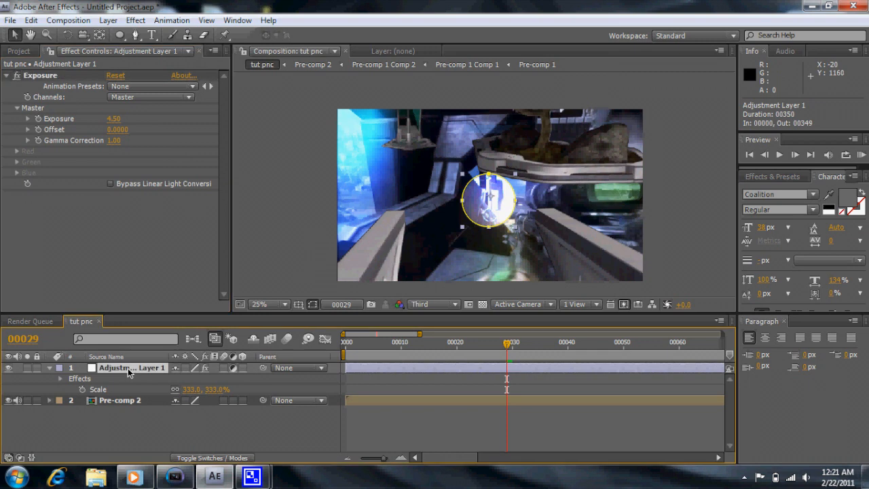
pyautogui.press('m')
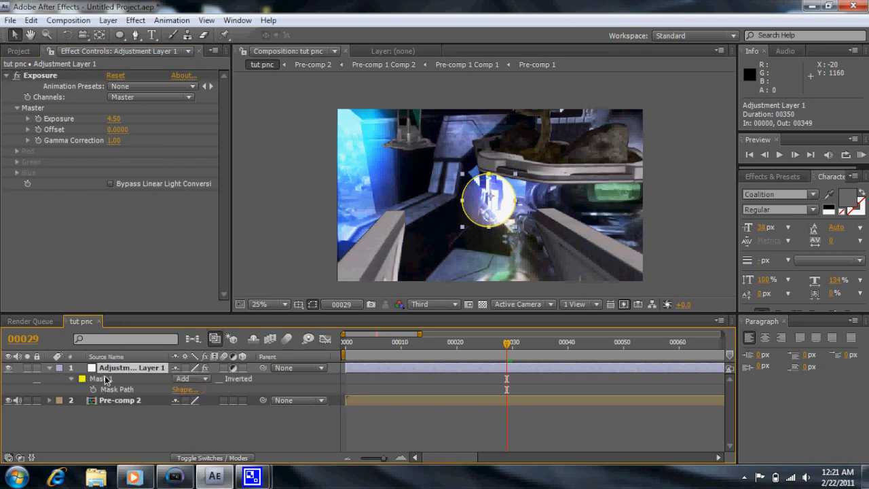
pyautogui.click(104, 378)
pyautogui.hotkey('ctrl', 'd')
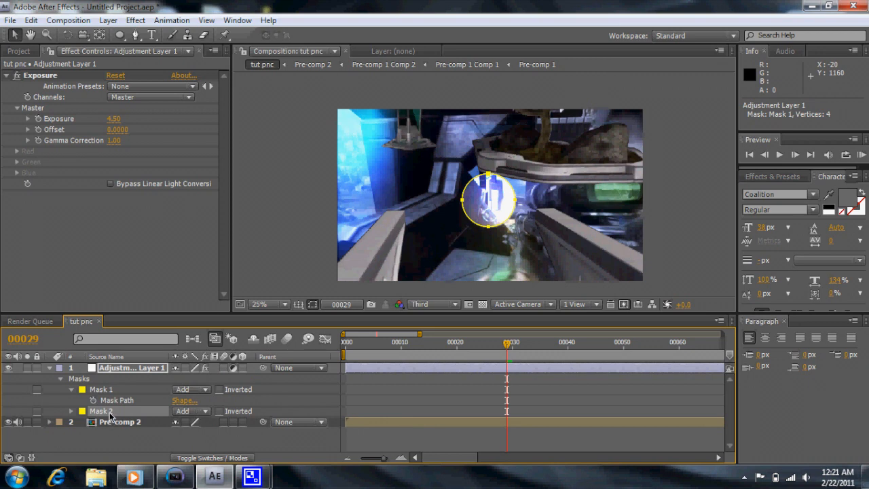
pyautogui.press('m')
pyautogui.press('m')
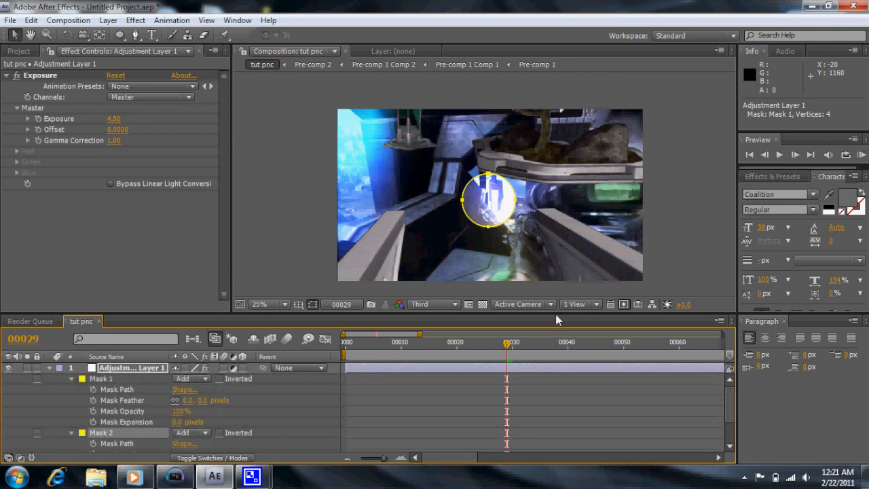
pyautogui.moveTo(555, 312); pyautogui.dragTo(555, 275)
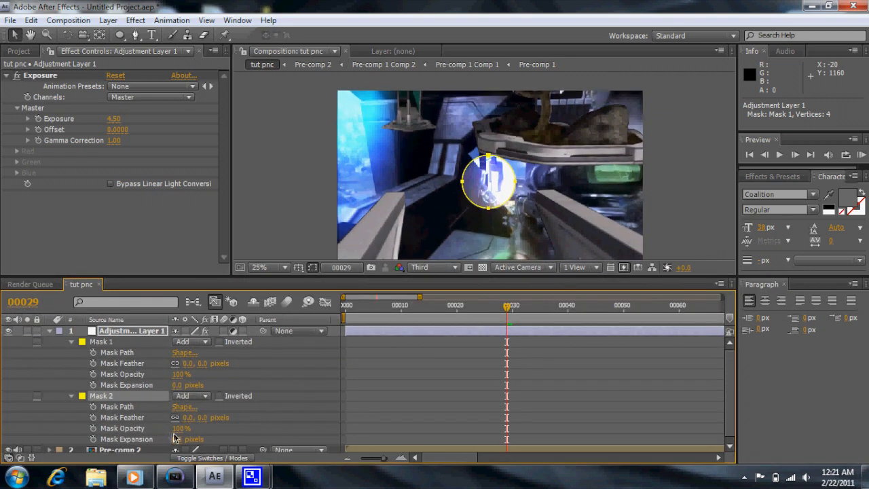
pyautogui.moveTo(177, 438); pyautogui.dragTo(193, 426)
pyautogui.click(190, 342)
pyautogui.click(201, 302)
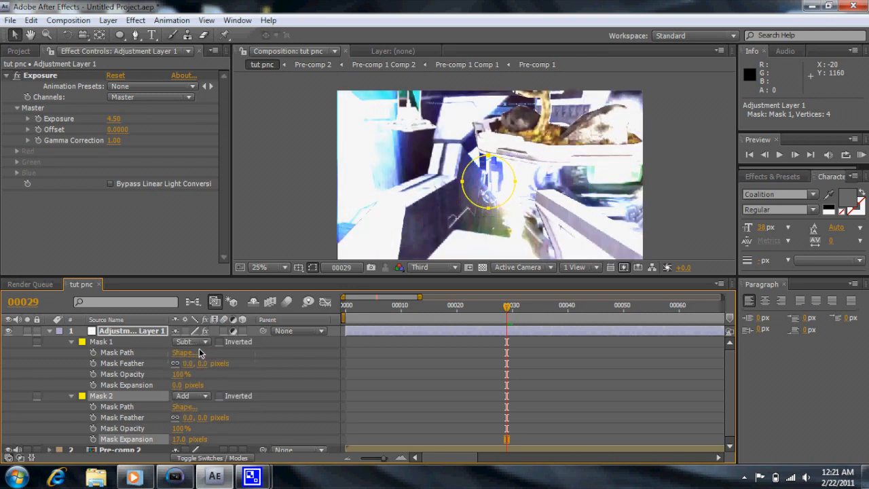
pyautogui.click(197, 344)
pyautogui.click(195, 328)
# Step: Set Mask 2 to Subtract mode with a mask expansion of -13 pixels to form a ring
pyautogui.click(194, 396)
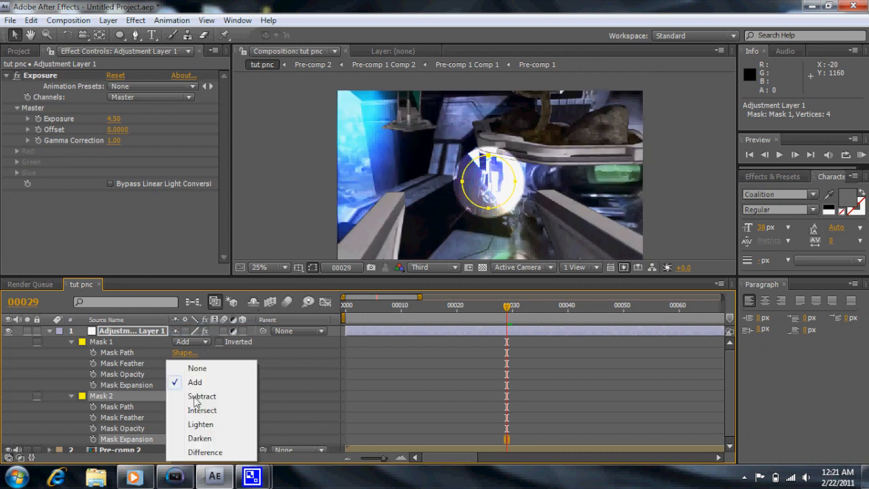
pyautogui.click(195, 397)
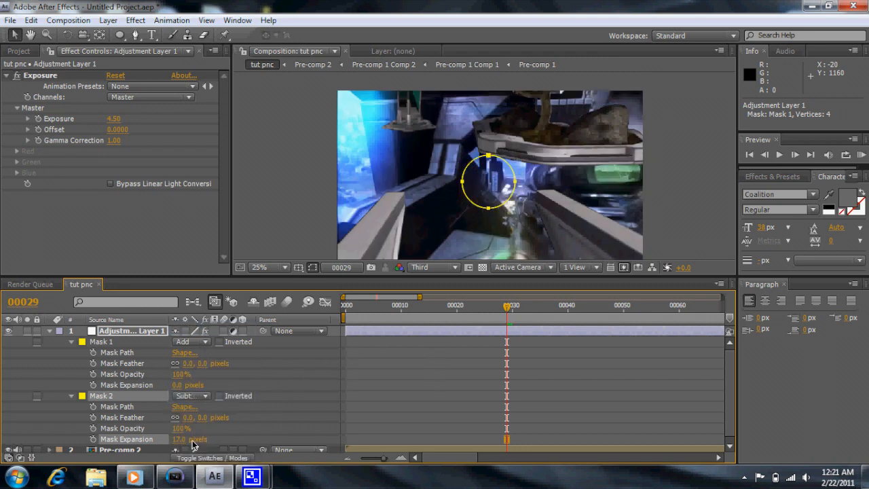
pyautogui.moveTo(179, 444); pyautogui.dragTo(165, 445)
# Step: Check the ring at frame 27 without mask outlines, restore the outlines, and set Mask 2's expansion to -17 pixels
pyautogui.click(472, 306)
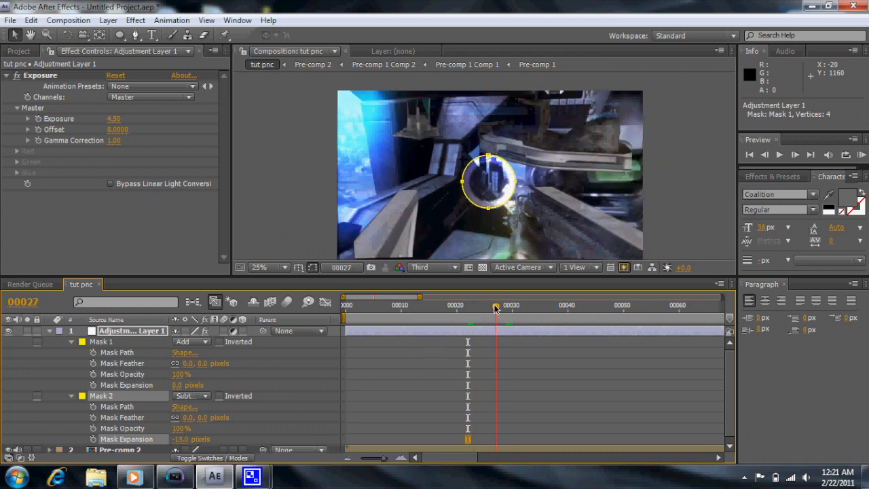
pyautogui.click(496, 305)
pyautogui.click(314, 270)
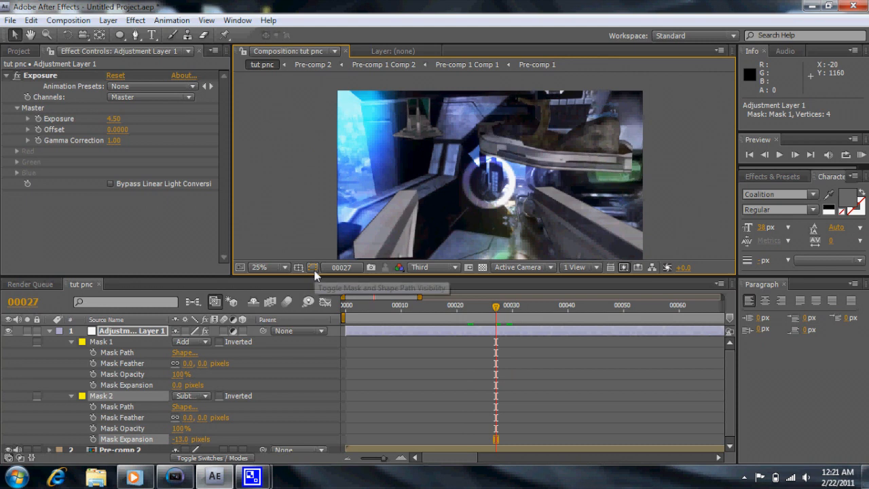
pyautogui.click(313, 270)
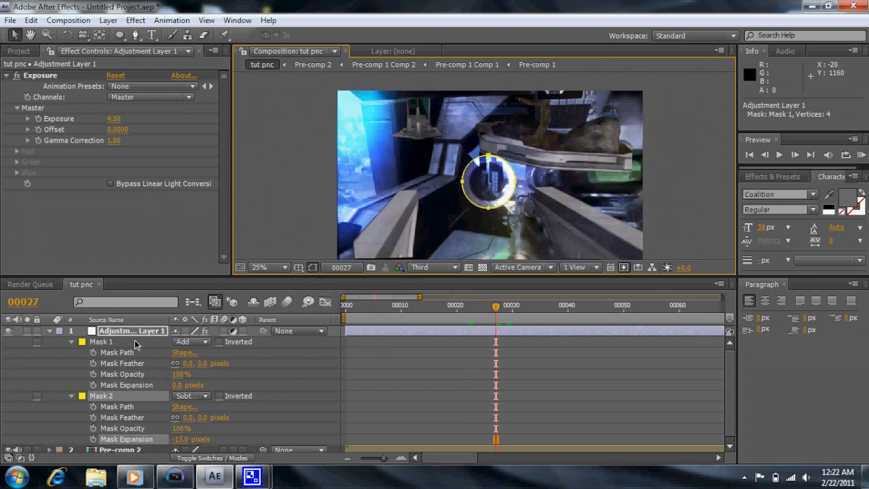
pyautogui.moveTo(180, 442)
pyautogui.mouseDown()
pyautogui.moveTo(191, 441)
pyautogui.moveTo(175, 441)
pyautogui.mouseUp()
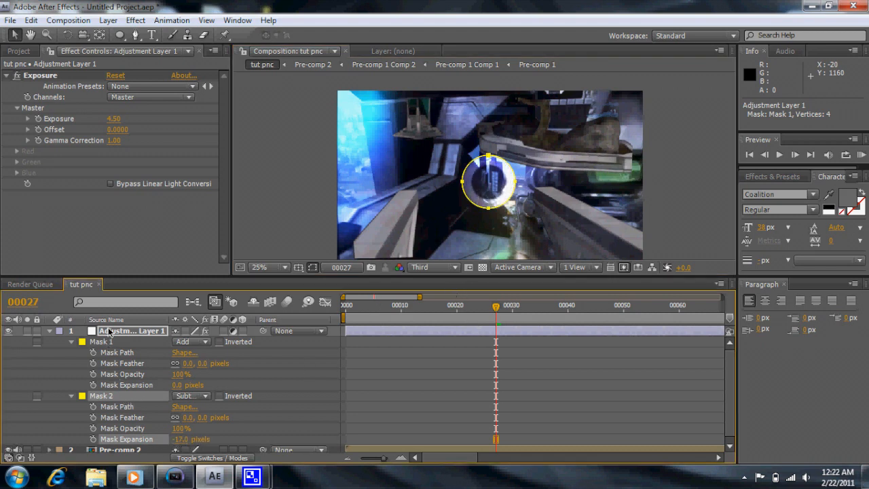
# Step: Enable Mask Expansion keyframing for both masks and place their starting keyframes at frame 20
pyautogui.click(122, 395)
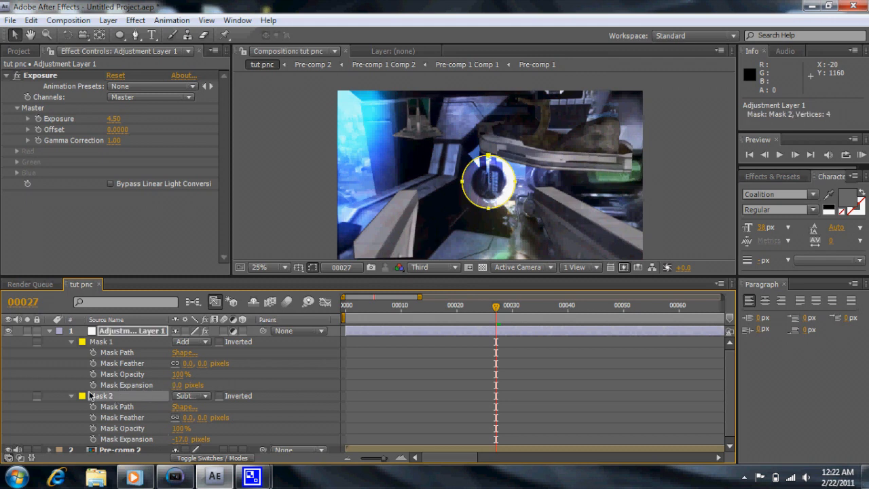
pyautogui.click(93, 385)
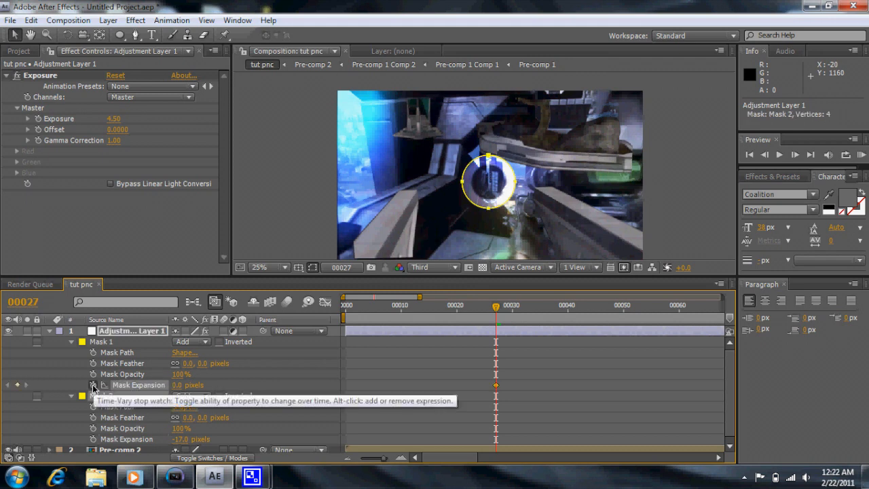
pyautogui.click(93, 440)
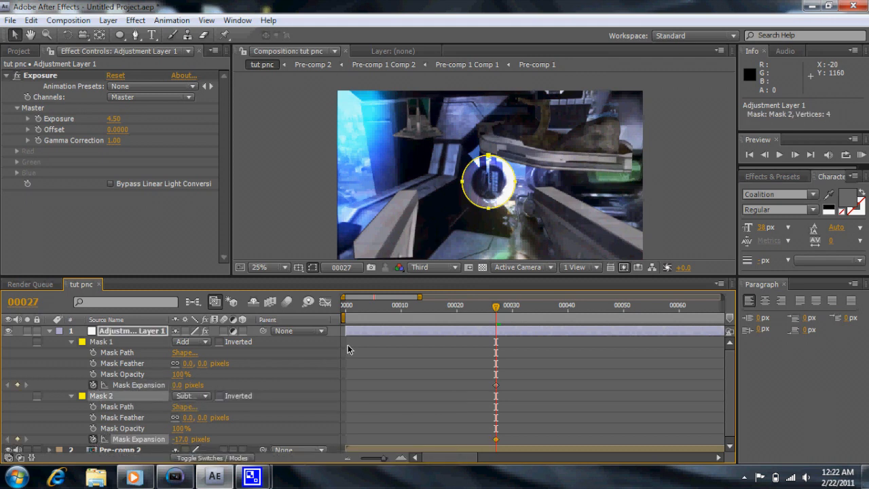
pyautogui.click(462, 309)
pyautogui.moveTo(462, 309); pyautogui.dragTo(453, 310)
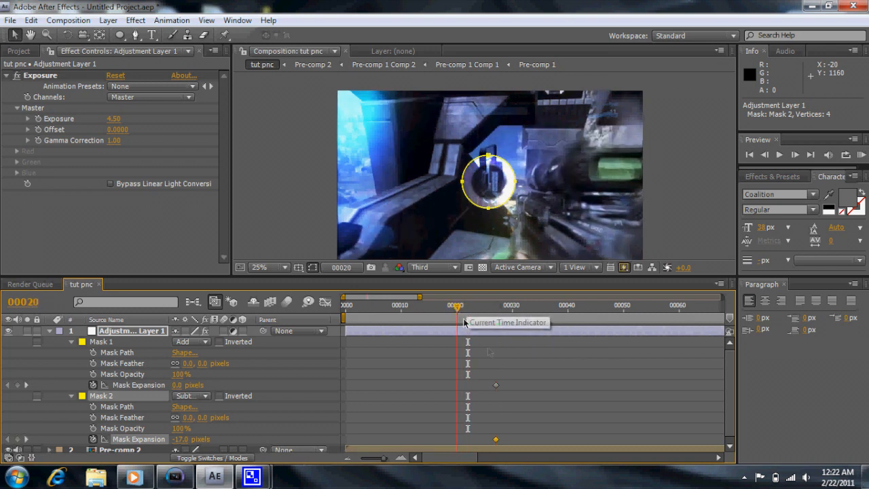
pyautogui.moveTo(496, 385); pyautogui.dragTo(460, 389)
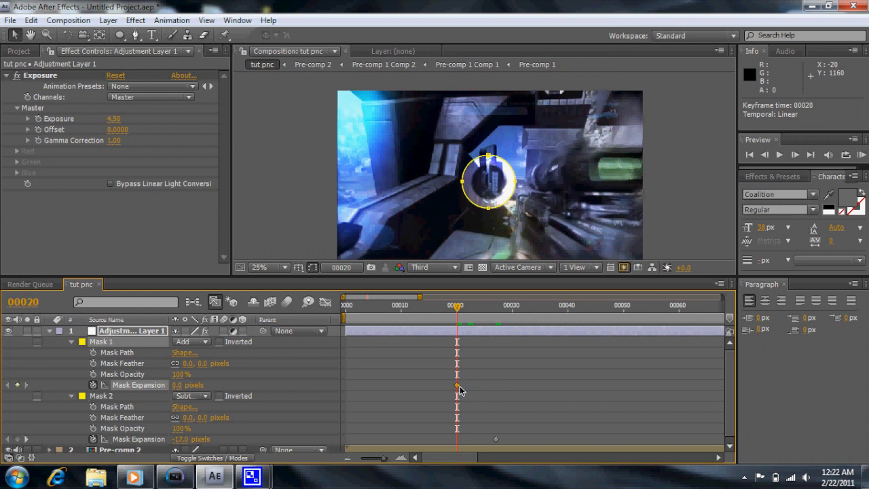
pyautogui.moveTo(496, 439); pyautogui.dragTo(463, 442)
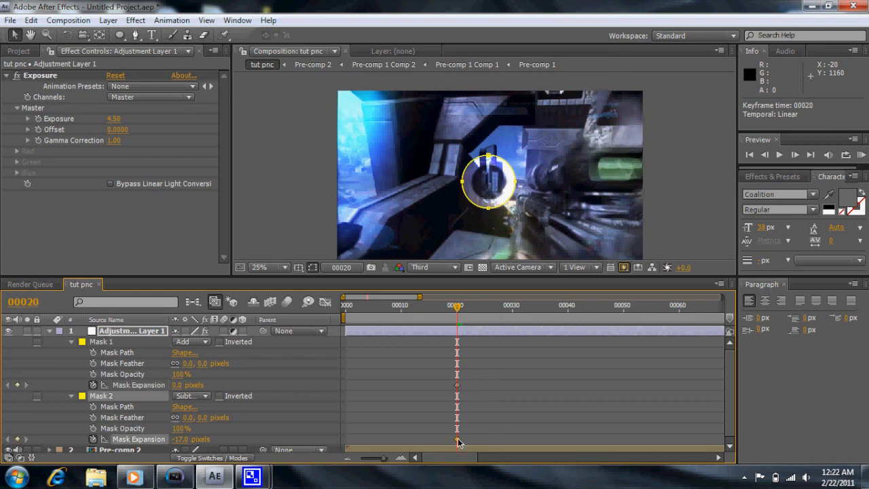
# Step: At frame 28, keyframe Mask Expansion at 371 pixels for Mask 1 and 288 pixels for Mask 2
pyautogui.moveTo(458, 309); pyautogui.dragTo(501, 306)
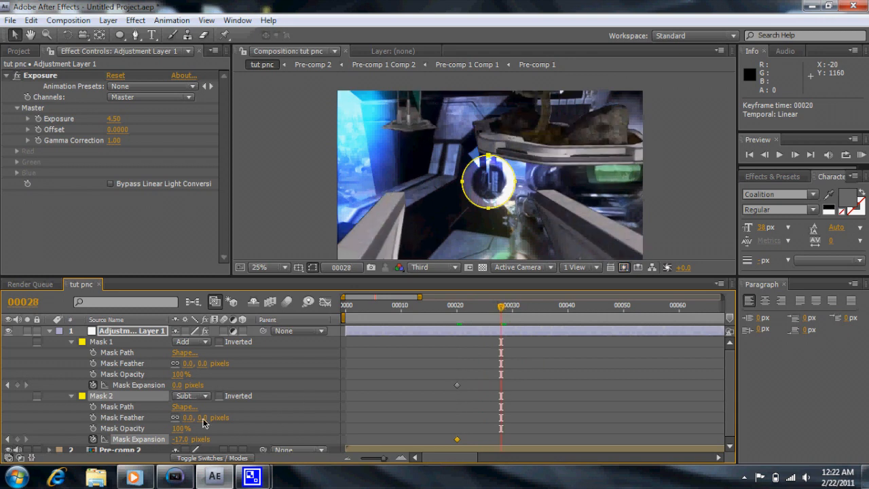
pyautogui.moveTo(178, 388); pyautogui.dragTo(323, 363)
pyautogui.moveTo(358, 362); pyautogui.dragTo(371, 361)
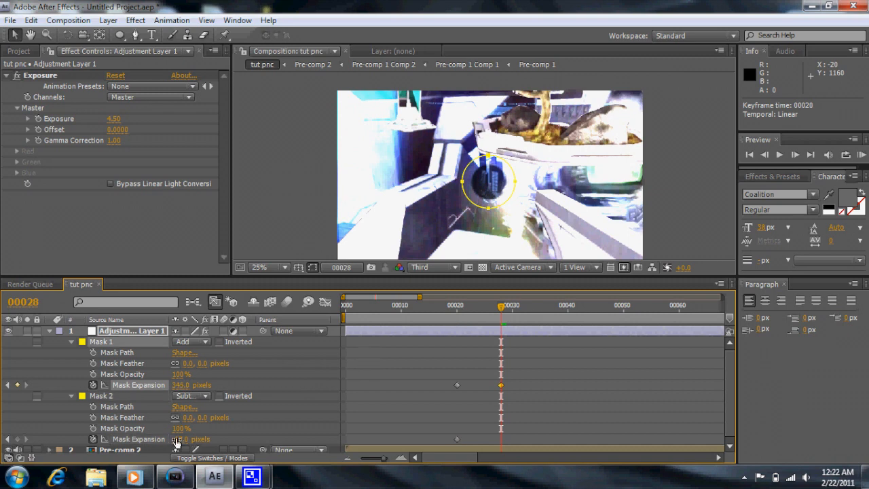
pyautogui.moveTo(188, 438); pyautogui.dragTo(353, 418)
pyautogui.moveTo(504, 311)
pyautogui.mouseDown()
pyautogui.moveTo(455, 325)
pyautogui.moveTo(500, 325)
pyautogui.mouseUp()
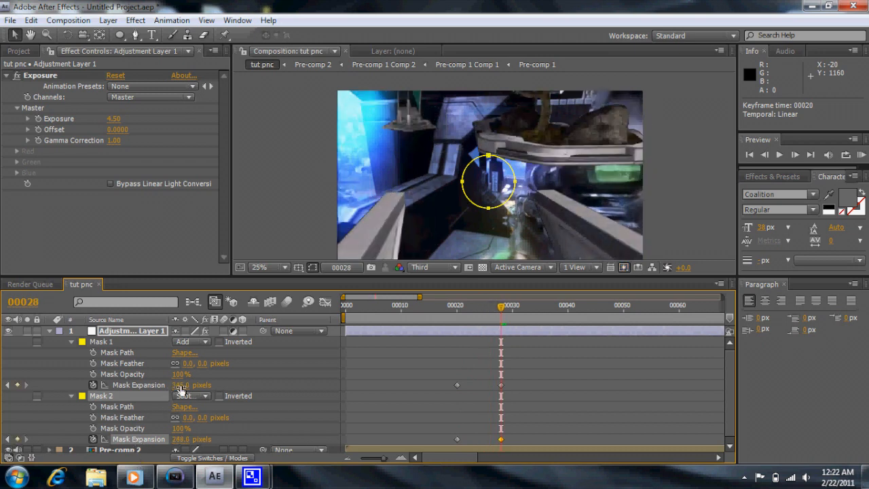
pyautogui.moveTo(178, 386); pyautogui.dragTo(183, 391)
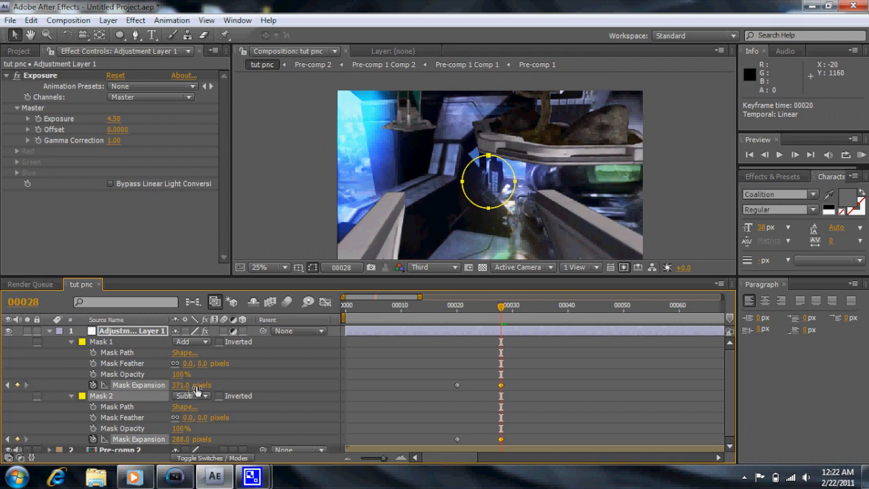
# Step: Keyframe the adjustment layer's Scale from 37% at frame 18 to 333% at frame 20
pyautogui.moveTo(502, 310); pyautogui.dragTo(477, 316)
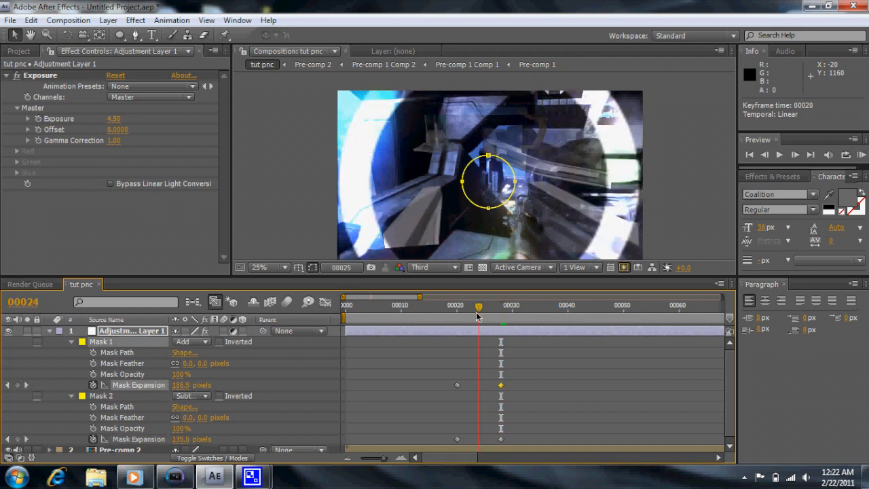
pyautogui.moveTo(478, 311); pyautogui.dragTo(458, 321)
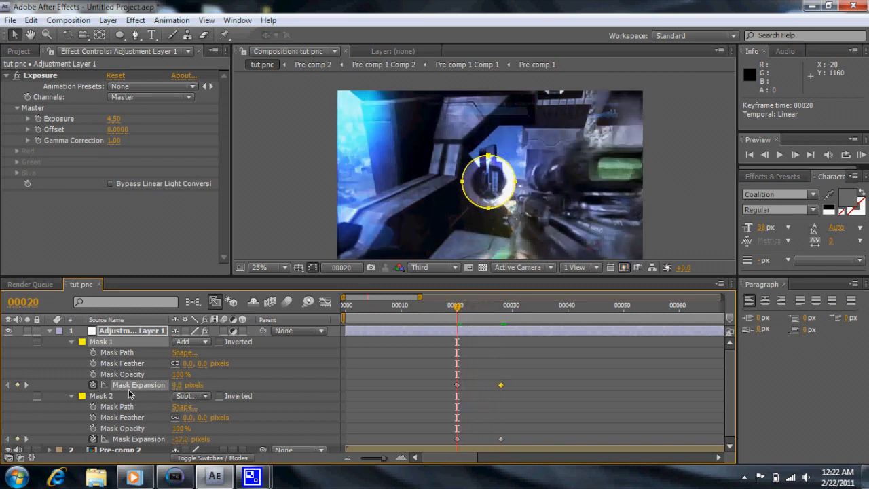
pyautogui.click(364, 329)
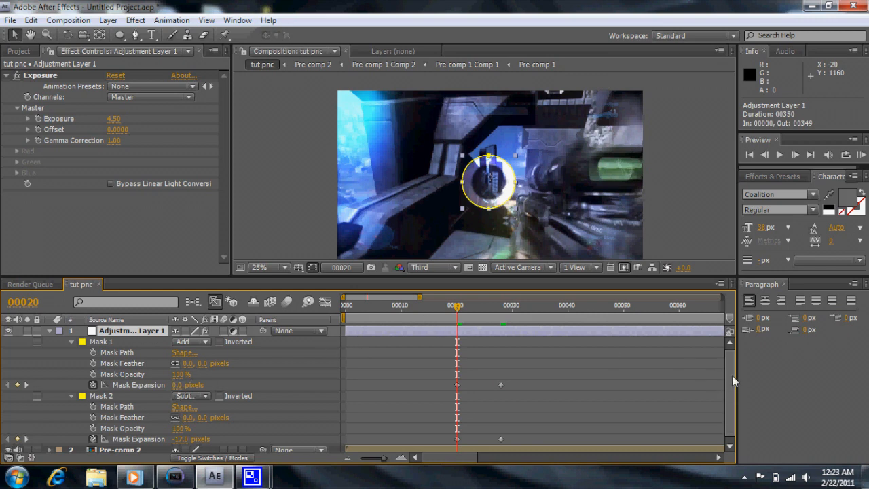
pyautogui.press('s')
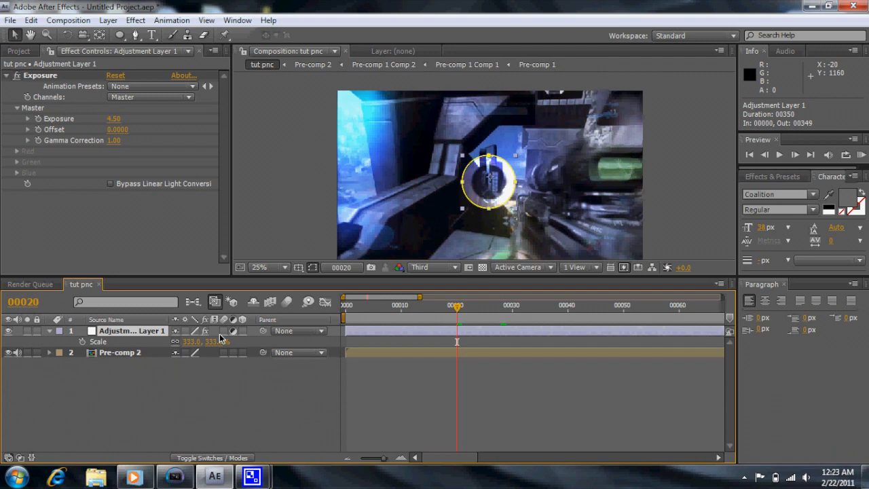
pyautogui.click(82, 342)
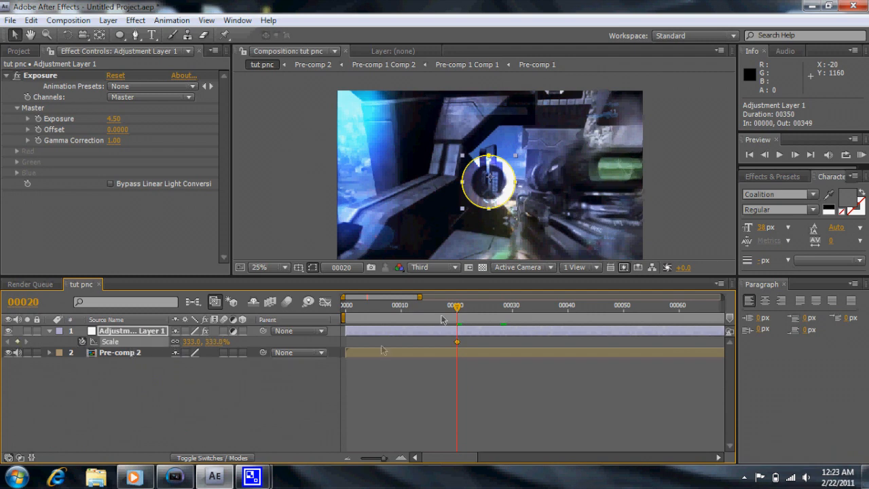
pyautogui.moveTo(454, 307); pyautogui.dragTo(445, 309)
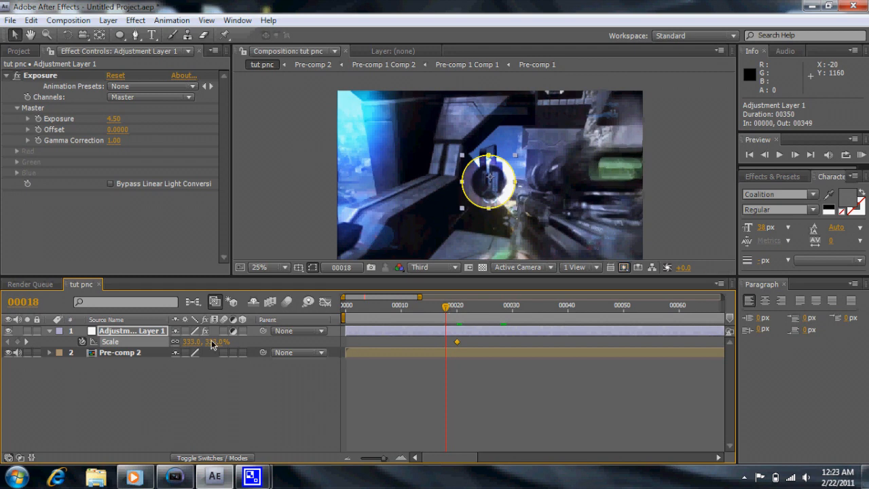
pyautogui.moveTo(214, 341); pyautogui.dragTo(130, 381)
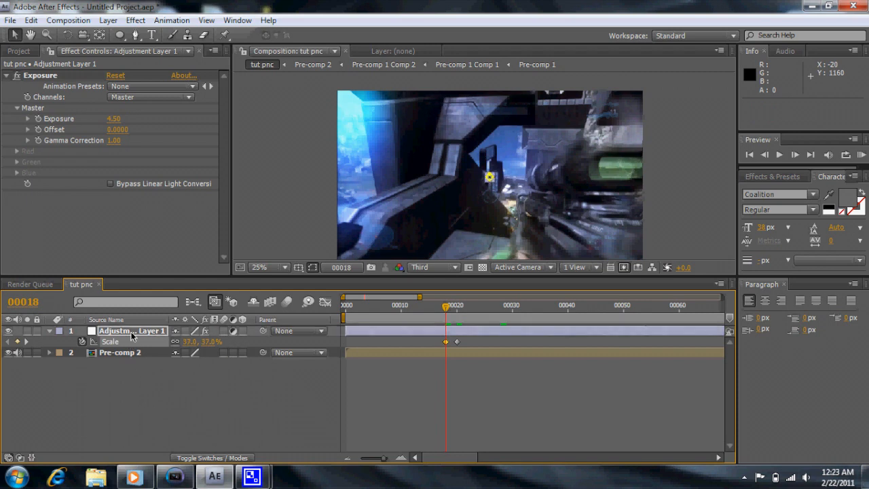
# Step: Keyframe the adjustment layer's Opacity from 0% at frame 17 to 100% at frame 18
pyautogui.hotkey('shift', 't')
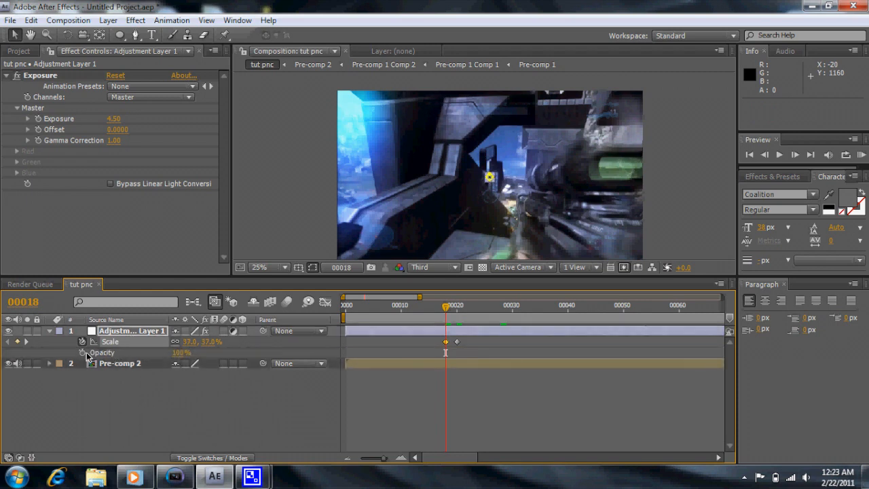
pyautogui.click(82, 352)
pyautogui.moveTo(446, 309); pyautogui.dragTo(440, 309)
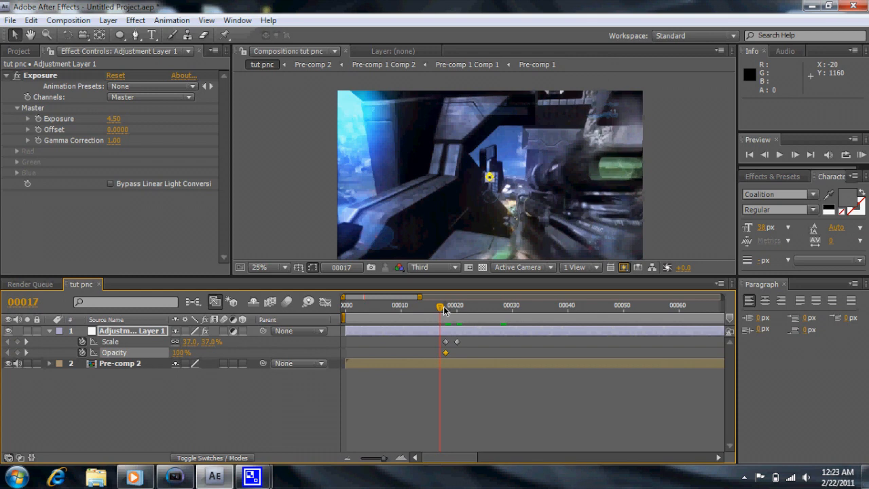
pyautogui.click(182, 353)
pyautogui.write('0')
pyautogui.press('Return')
pyautogui.moveTo(440, 308); pyautogui.dragTo(446, 308)
# Step: Check the ring's expansion from frame 18 to 24 and shift the adjustment layer one frame later
pyautogui.press('space')
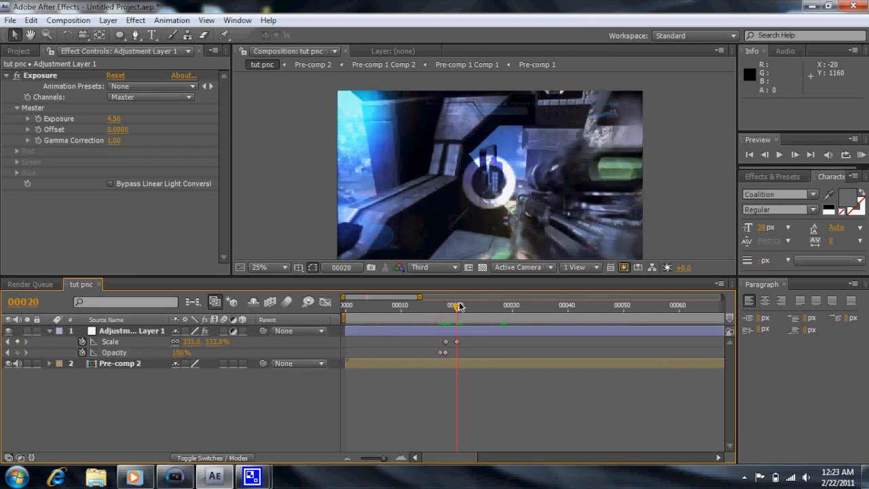
pyautogui.moveTo(444, 305); pyautogui.dragTo(467, 305)
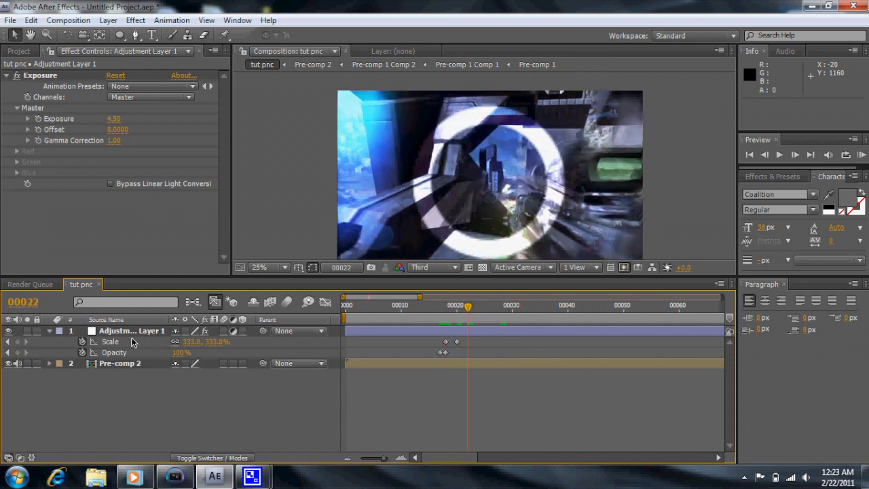
pyautogui.moveTo(380, 331); pyautogui.dragTo(387, 333)
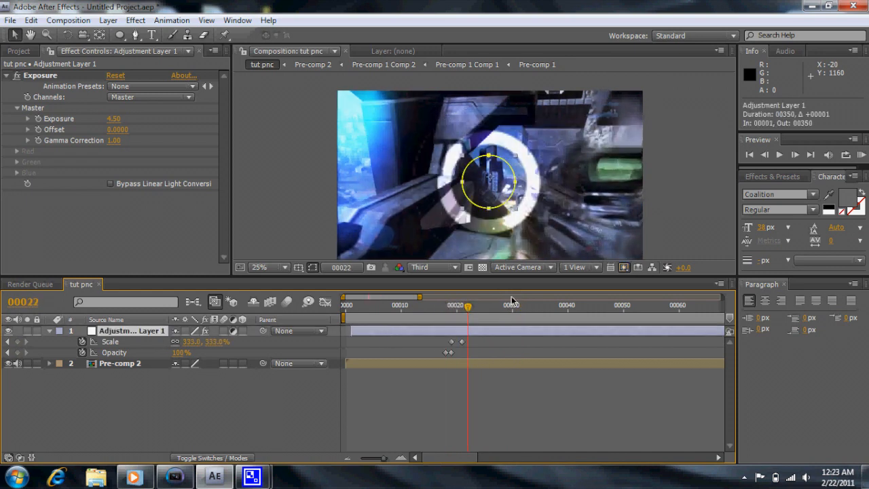
pyautogui.moveTo(467, 305); pyautogui.dragTo(480, 332)
pyautogui.click(430, 337)
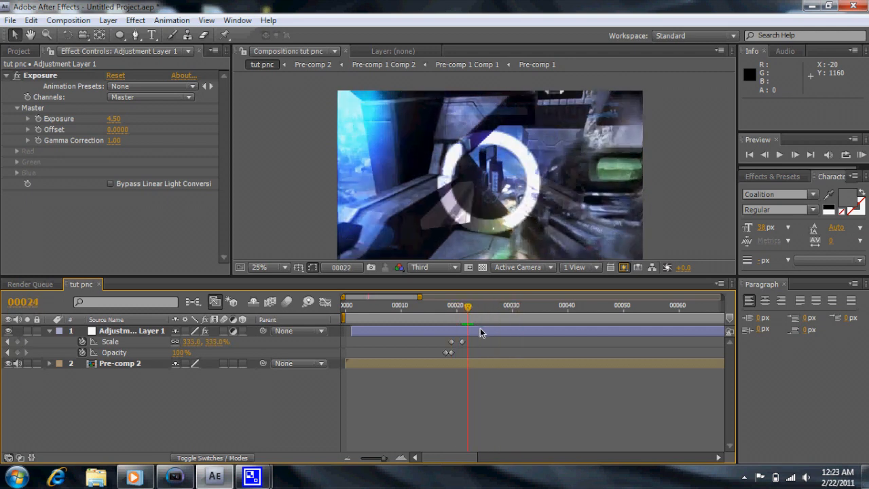
pyautogui.click(129, 337)
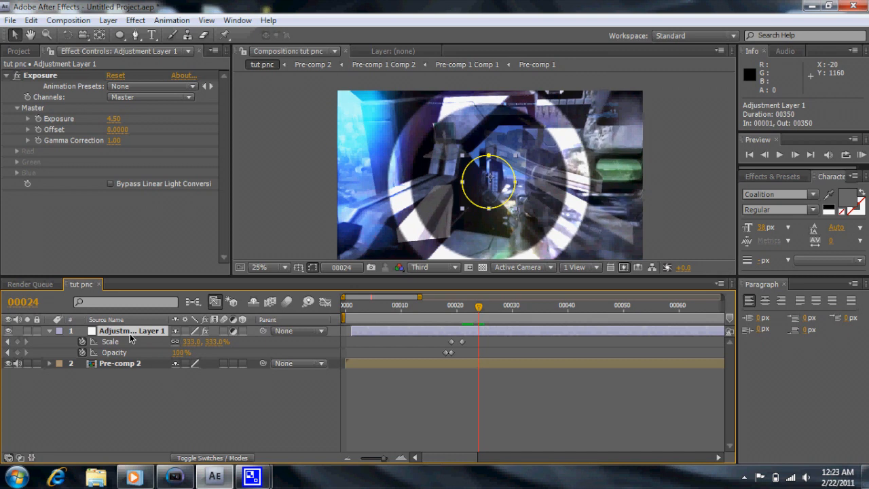
# Step: Copy the topmost tut brd no hud.MP4 layer from Pre-comp 2 and paste it into the tut pnc composition
pyautogui.click(19, 51)
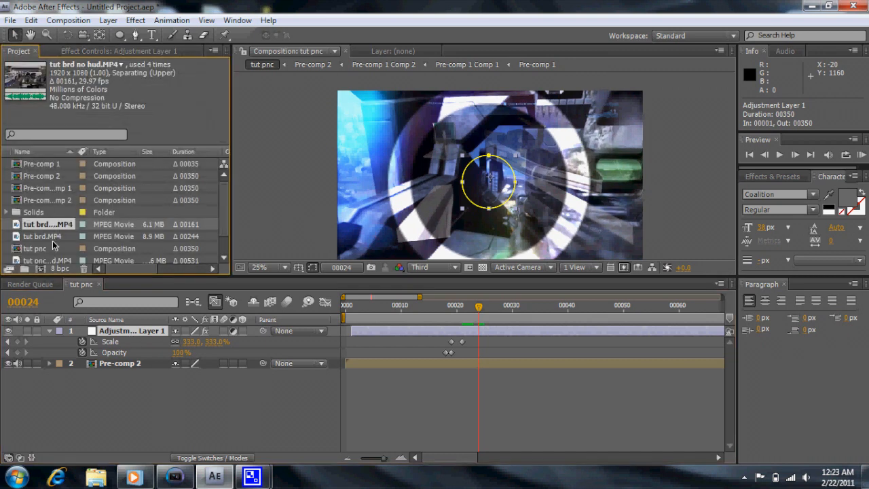
pyautogui.scroll(-1, 55, 247)
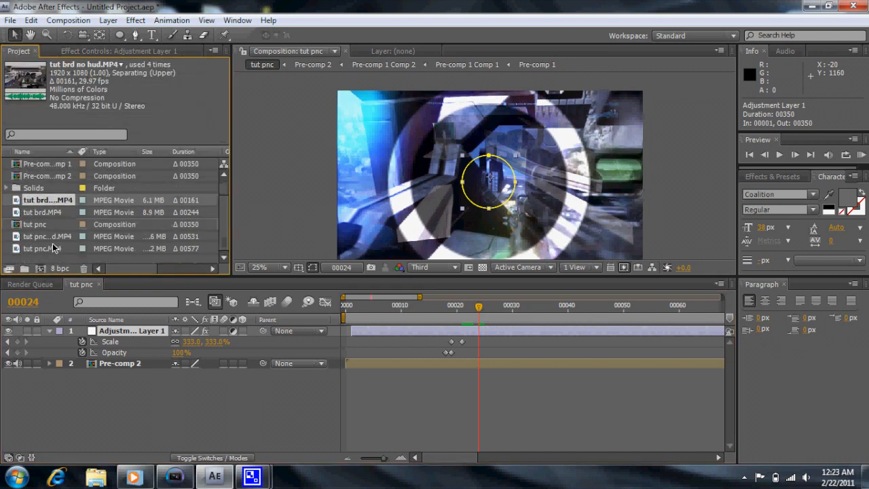
pyautogui.doubleClick(124, 365)
pyautogui.click(119, 331)
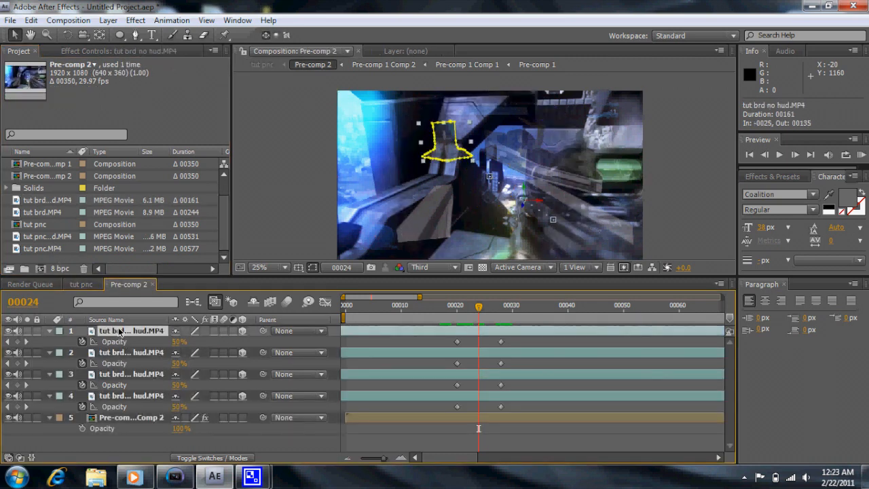
pyautogui.hotkey('ctrl', 'c')
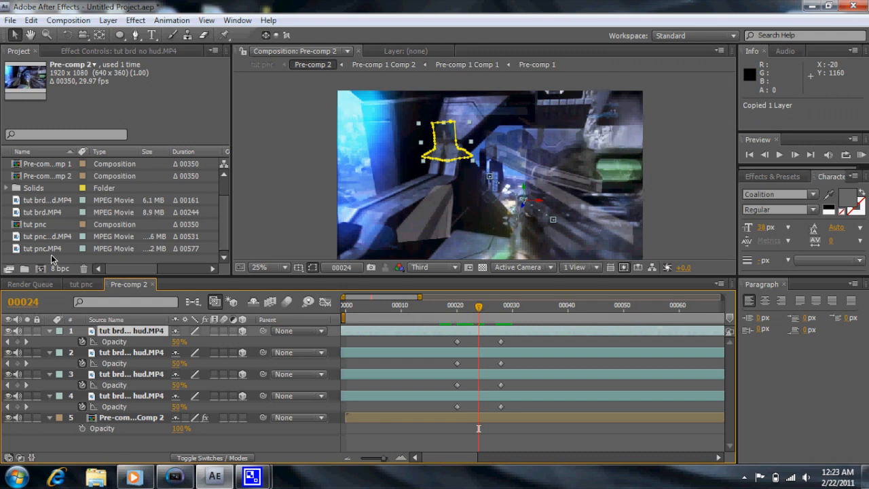
pyautogui.click(81, 284)
pyautogui.click(179, 393)
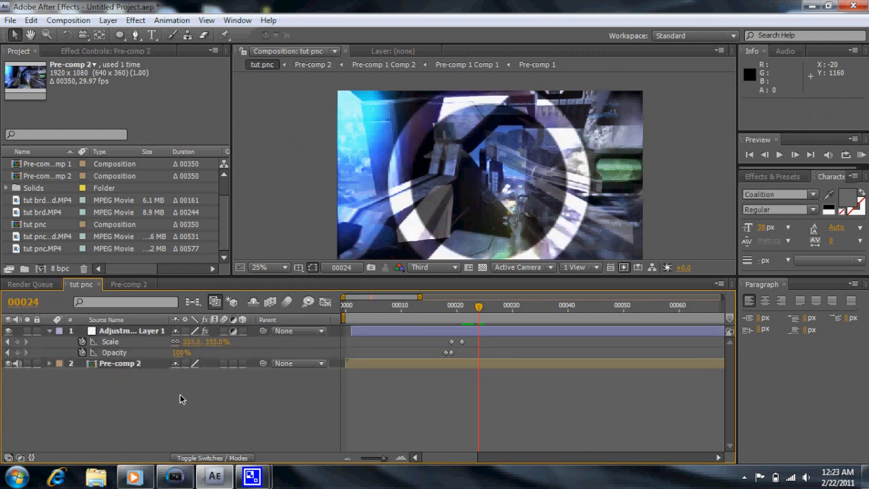
pyautogui.hotkey('ctrl', 'v')
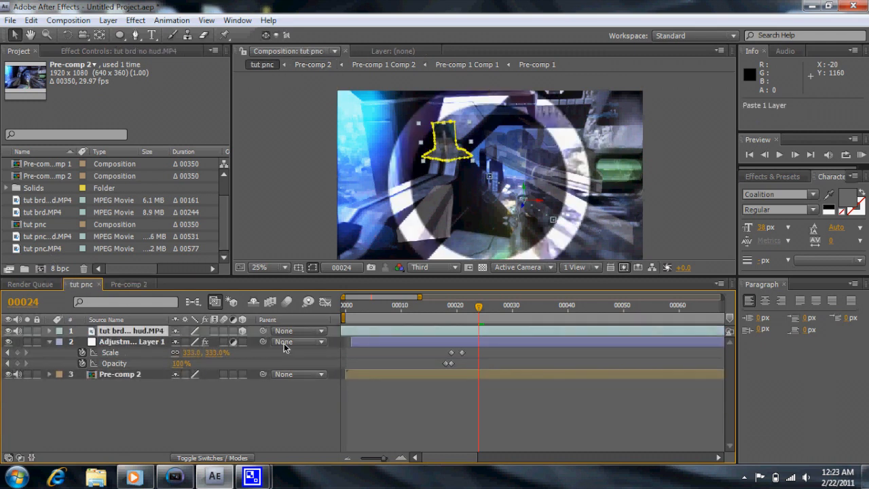
# Step: Delete Mask 1 from the pasted tut brd no hud.MP4 layer
pyautogui.press('m')
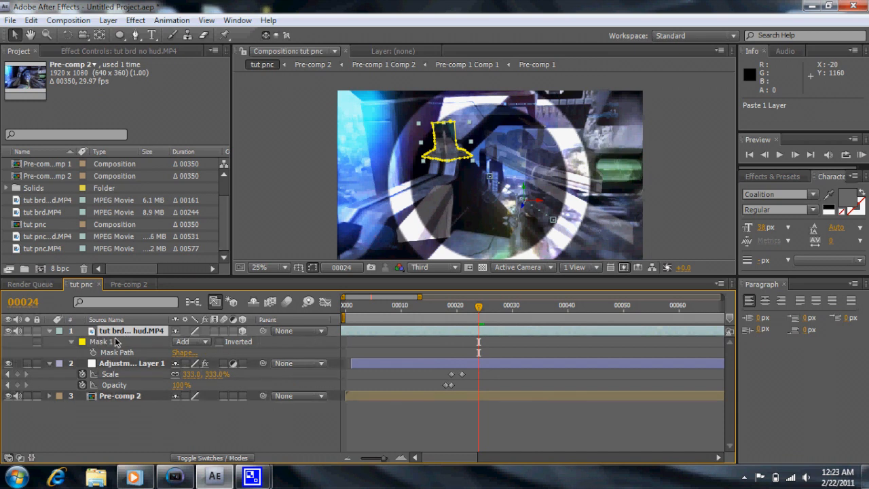
pyautogui.click(114, 343)
pyautogui.press('Delete')
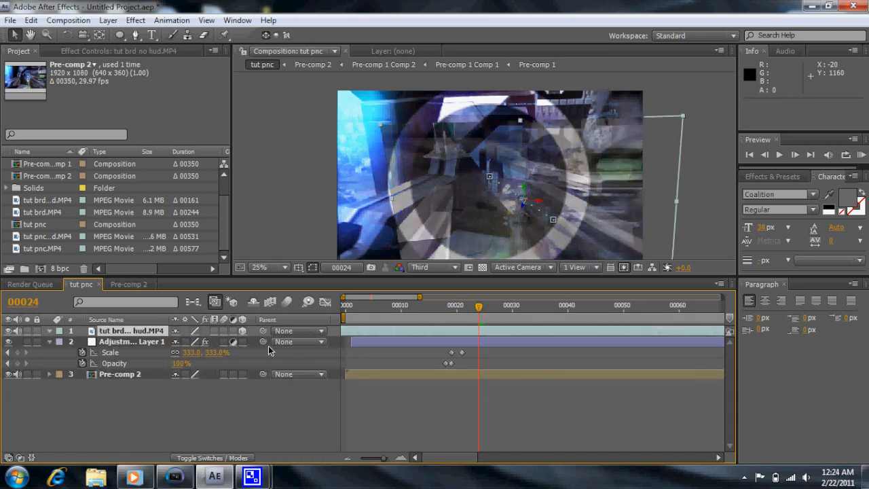
# Step: At frame 24, set the pasted clip's Position to X 960 and Y 540 to match Pre-comp 2
pyautogui.press('p')
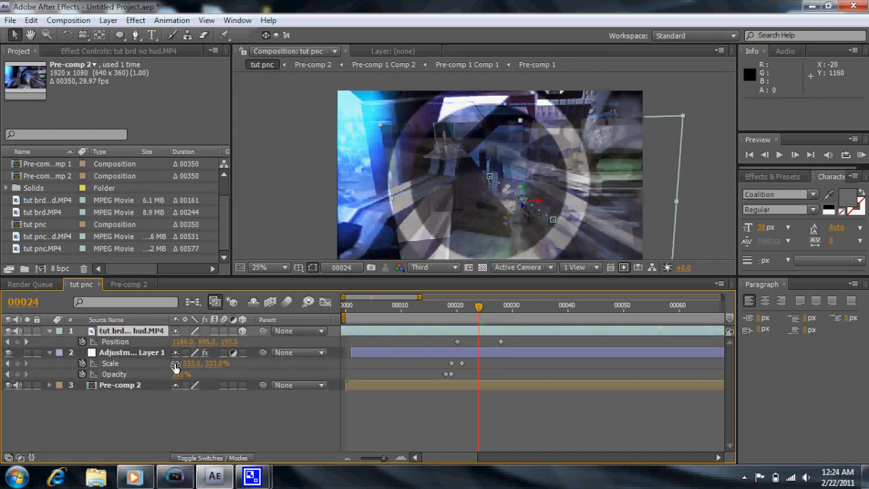
pyautogui.moveTo(179, 348); pyautogui.dragTo(76, 373)
pyautogui.click(136, 355)
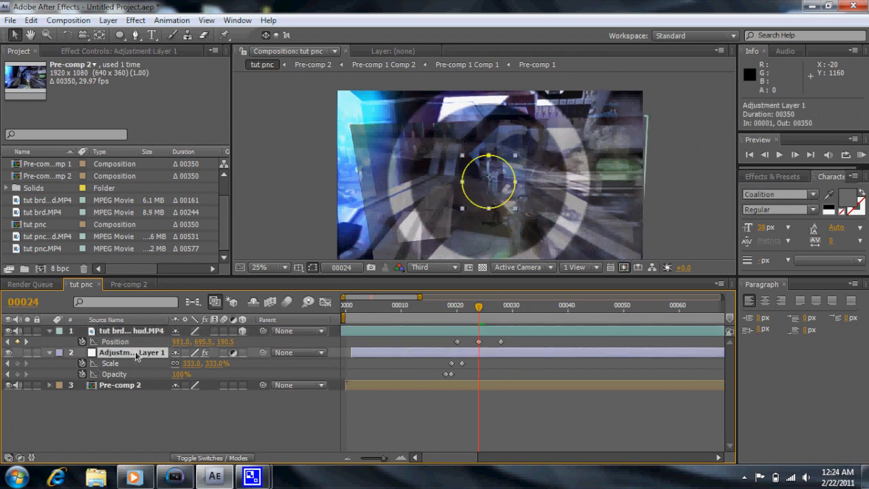
pyautogui.click(98, 387)
pyautogui.press('p')
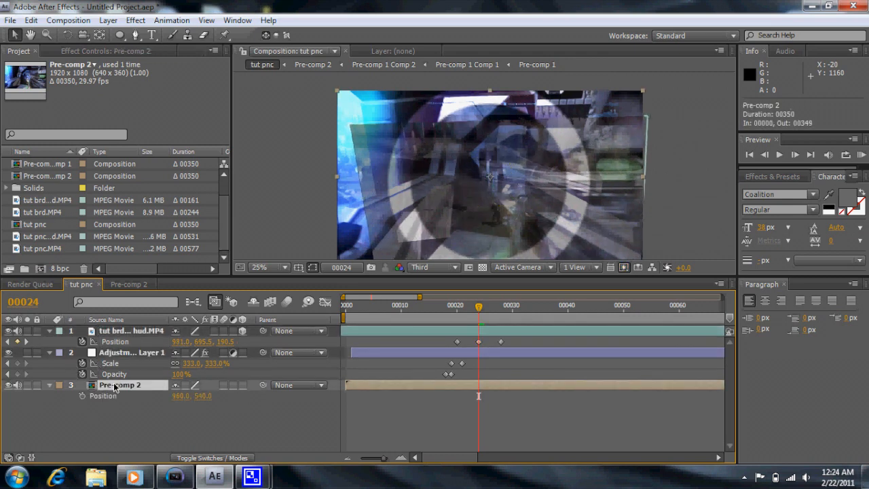
pyautogui.click(176, 342)
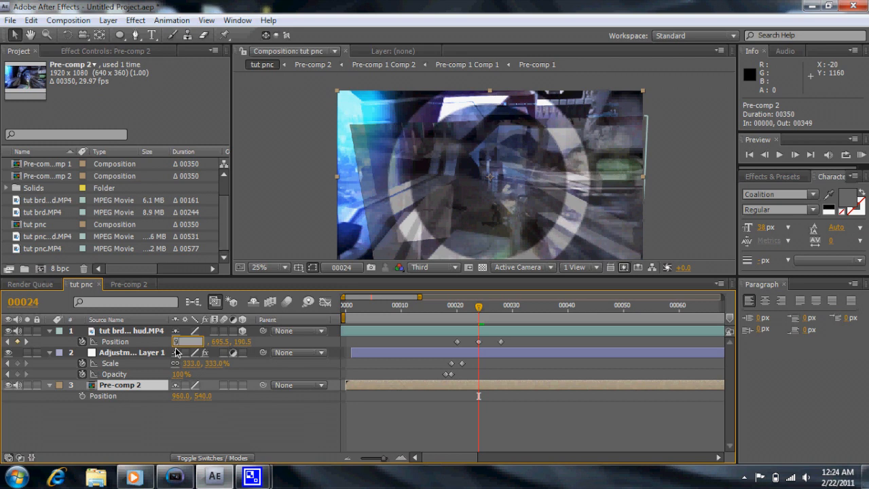
pyautogui.write('960')
pyautogui.press('Tab')
pyautogui.press('Tab')
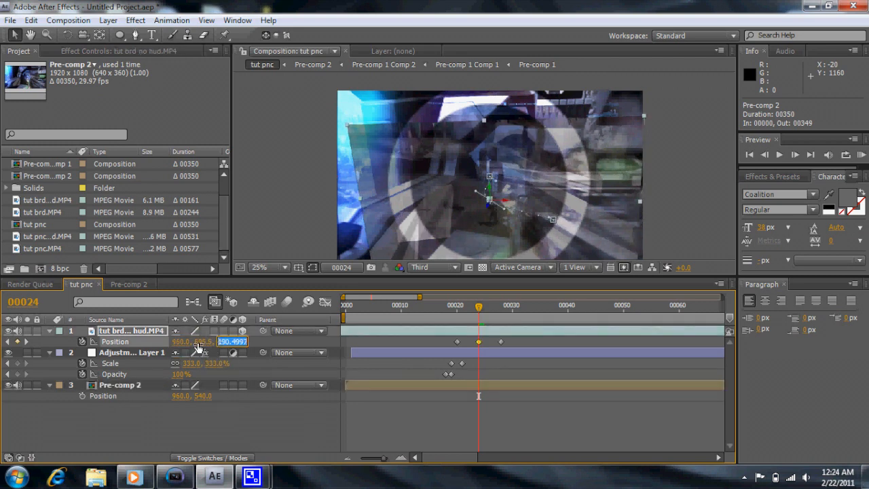
pyautogui.click(204, 341)
pyautogui.press('BackSpace')
pyautogui.write('540')
pyautogui.click(222, 402)
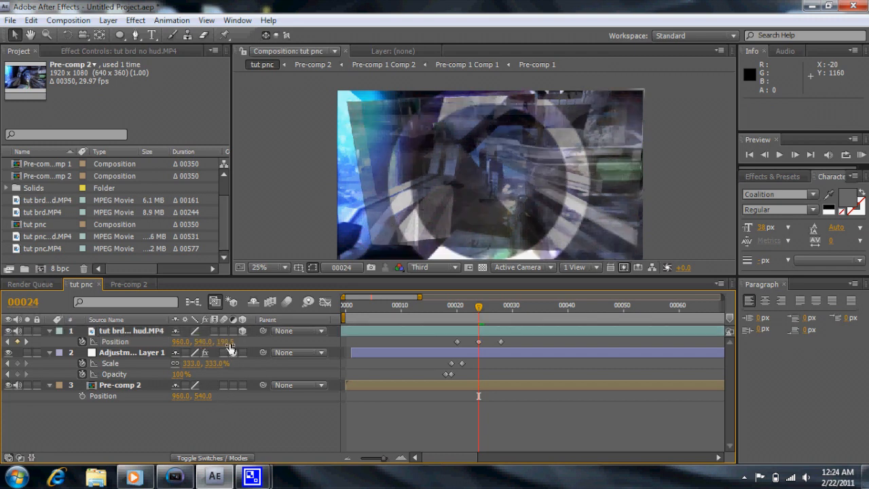
# Step: Set the pasted clip's Z position to 0, making Pre-comp 2 a 3D layer only temporarily for reference
pyautogui.click(120, 385)
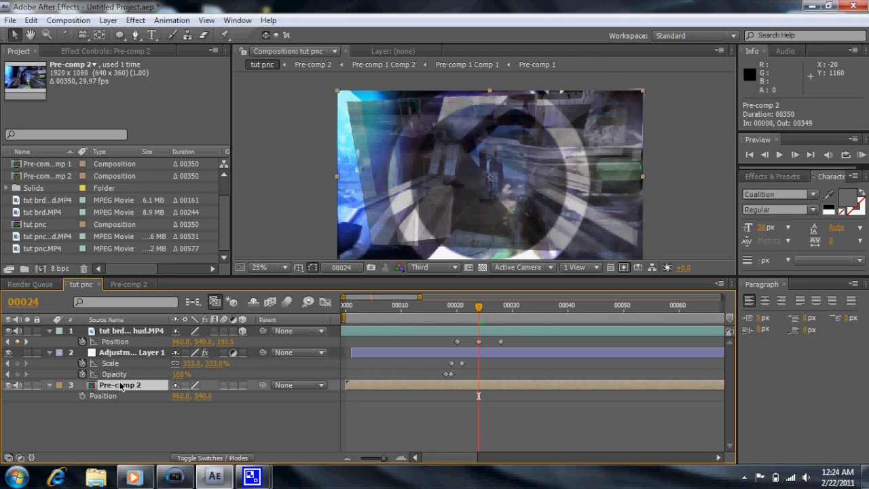
pyautogui.press('F4')
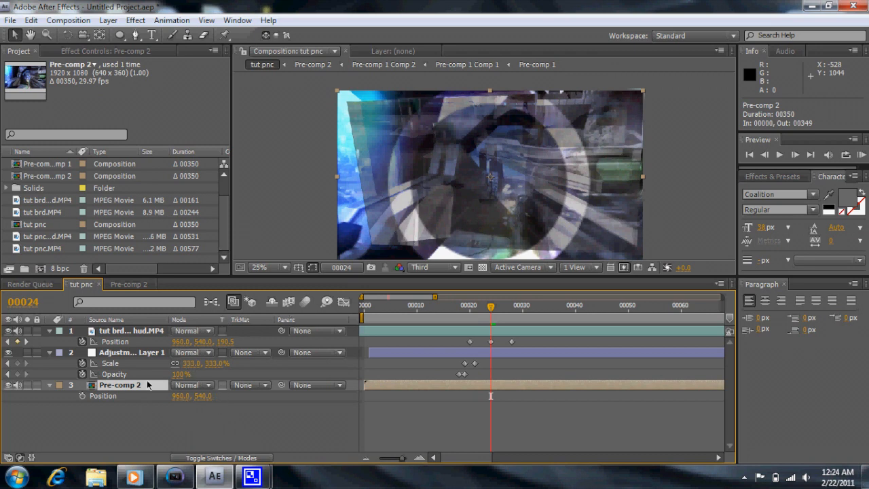
pyautogui.press('F4')
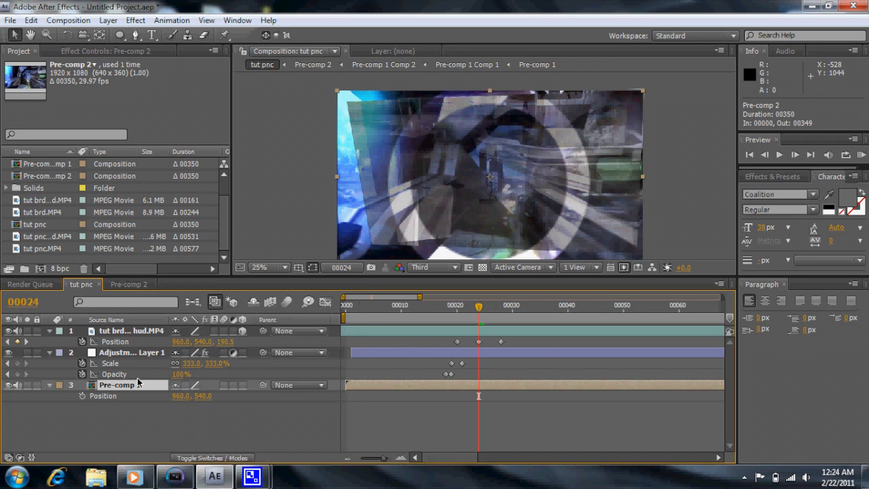
pyautogui.click(241, 385)
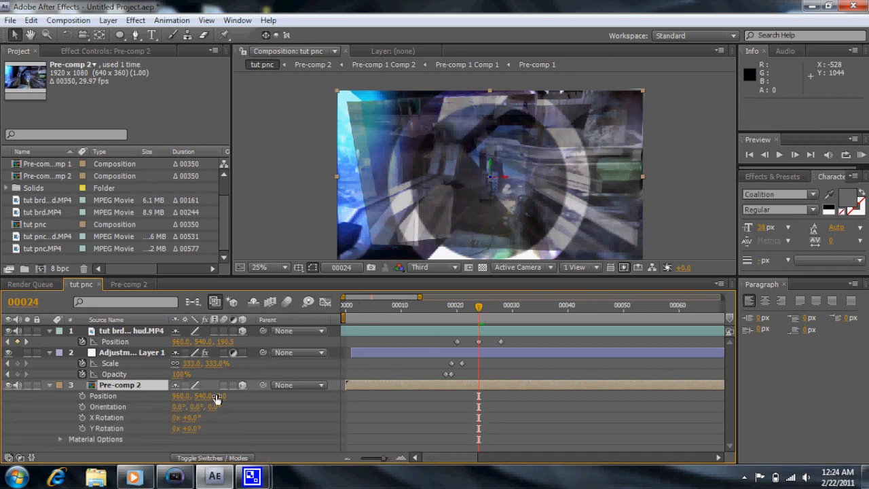
pyautogui.click(225, 342)
pyautogui.write('0')
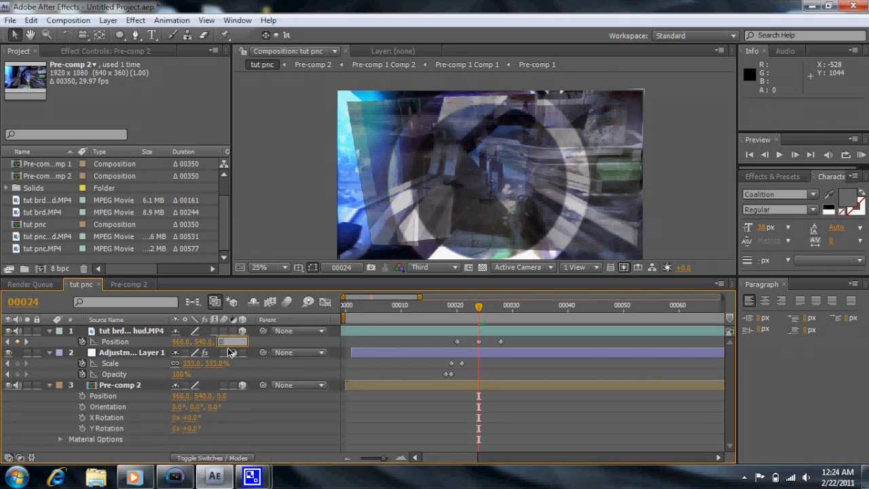
pyautogui.press('Return')
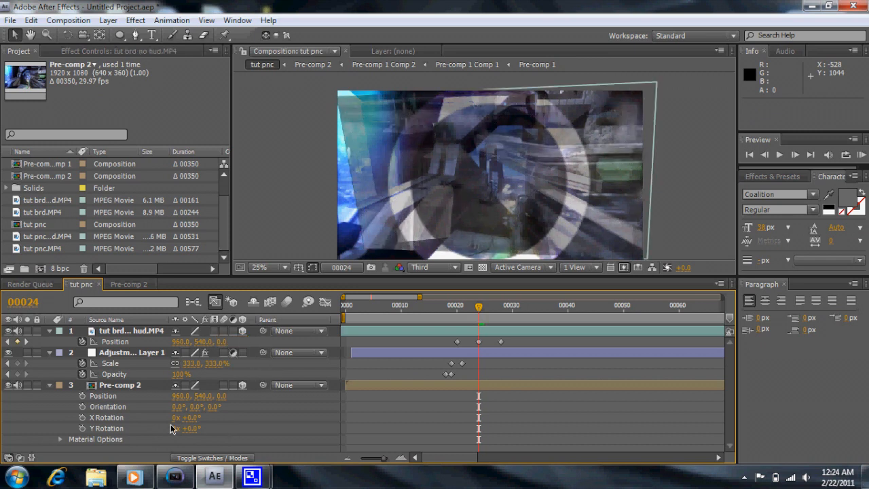
pyautogui.click(136, 333)
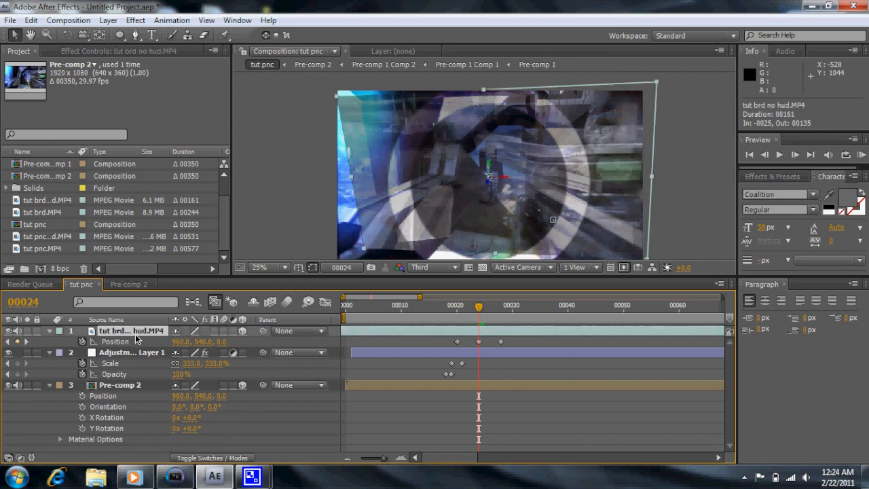
pyautogui.click(242, 384)
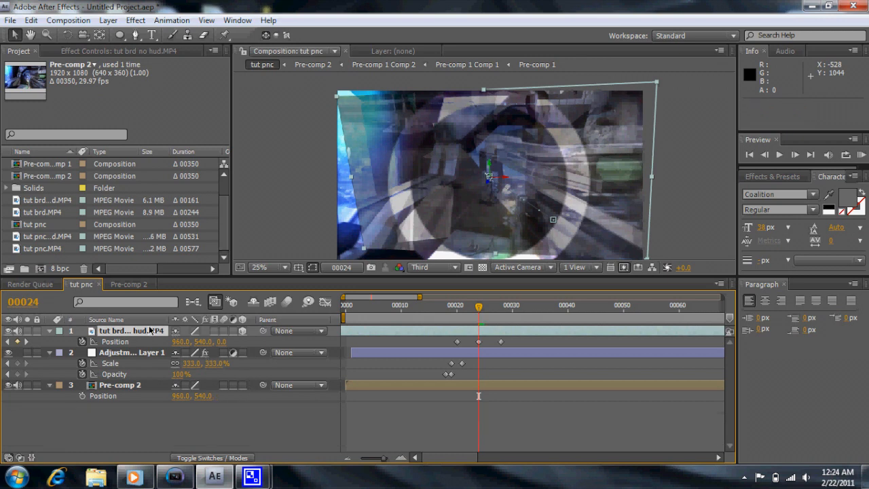
# Step: Set the pasted clip's Orientation to 0° on all three axes at frame 24
pyautogui.press('r')
pyautogui.click(217, 343)
pyautogui.write('0')
pyautogui.click(205, 345)
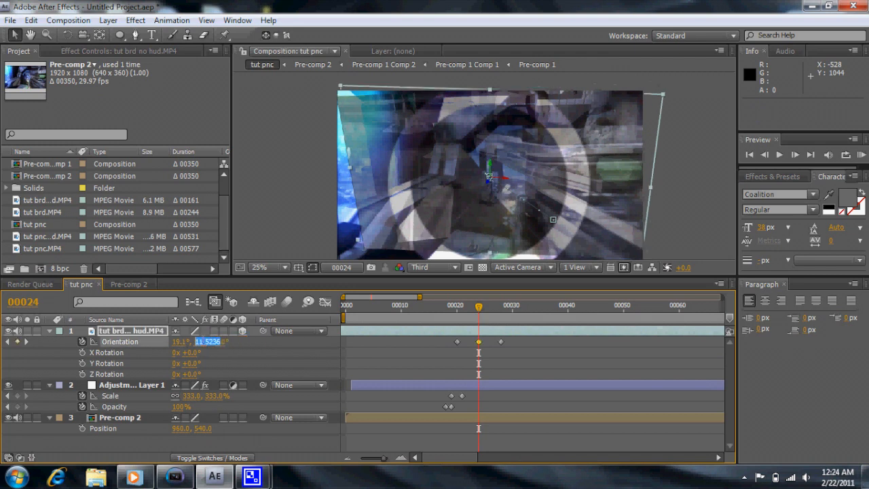
pyautogui.write('0')
pyautogui.click(178, 341)
pyautogui.write('0')
pyautogui.click(220, 355)
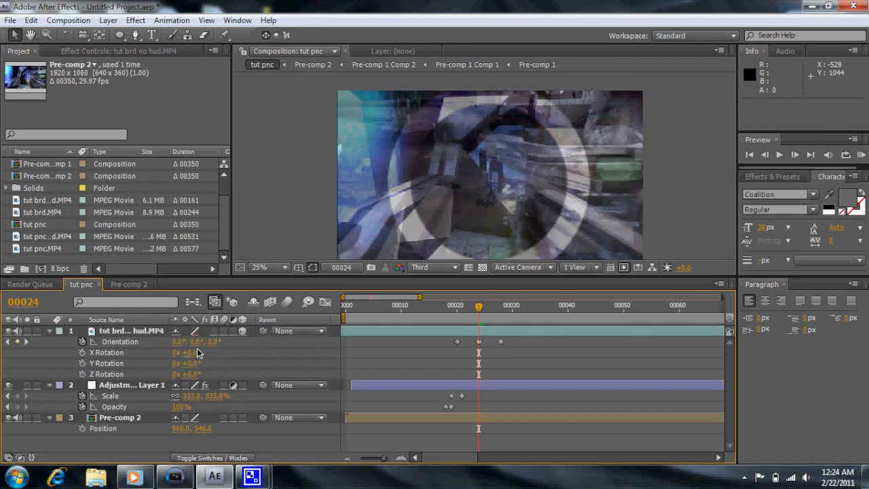
# Step: Remove the pasted clip's Opacity keyframes and set its Opacity to 100%
pyautogui.click(143, 332)
pyautogui.press('t')
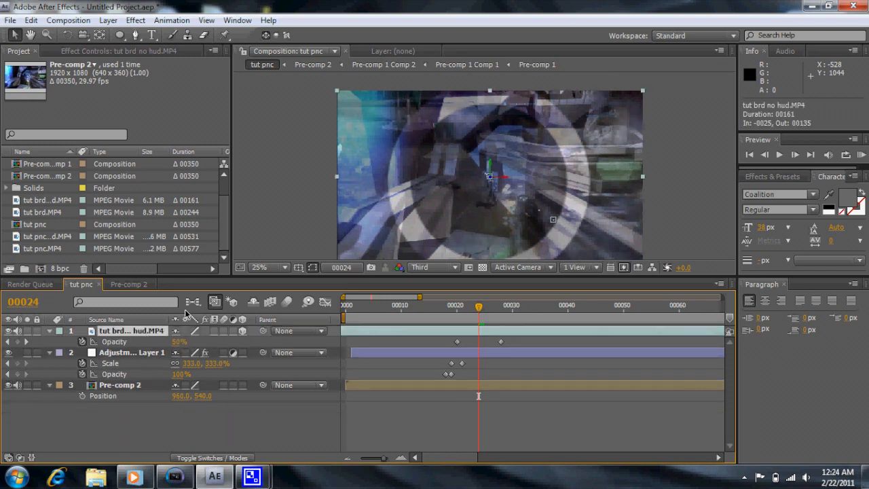
pyautogui.click(82, 341)
pyautogui.moveTo(175, 344); pyautogui.dragTo(293, 331)
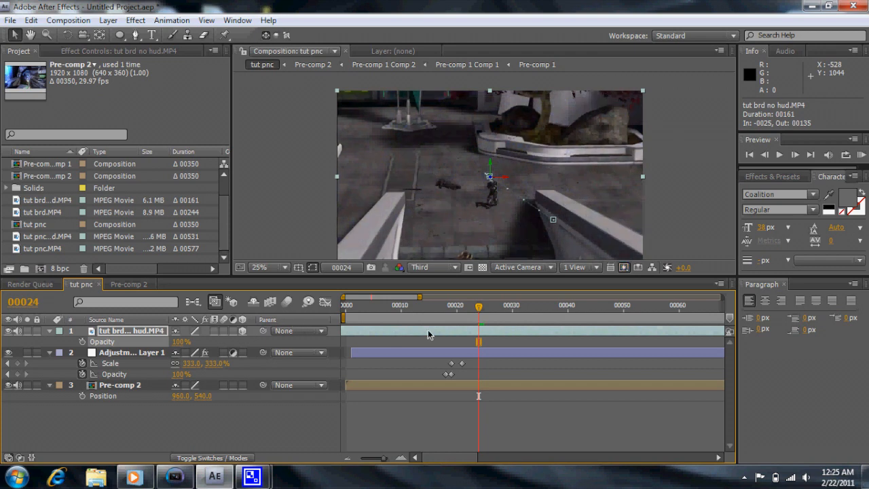
# Step: Remove all Position and Orientation keyframes from the full-frame tut brd no hud clip, keeping Position 960, 540, 0 and Orientation 0°
pyautogui.moveTo(458, 310); pyautogui.dragTo(501, 316)
pyautogui.click(118, 333)
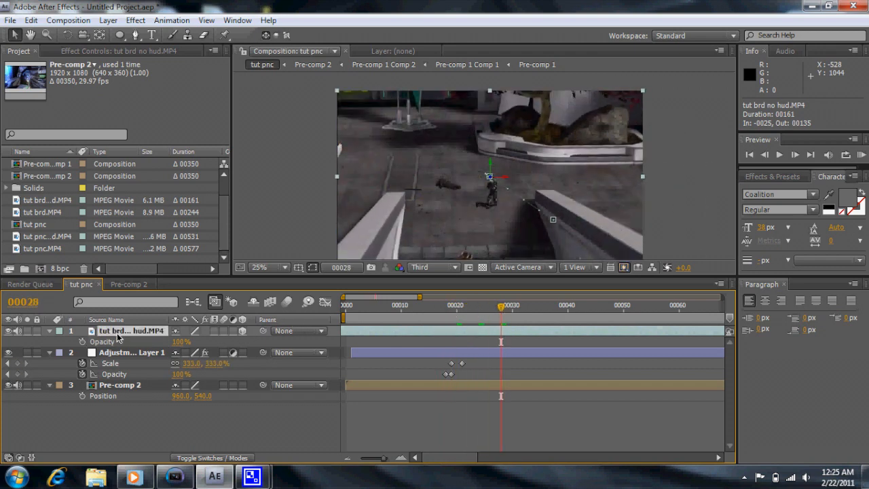
pyautogui.press('u')
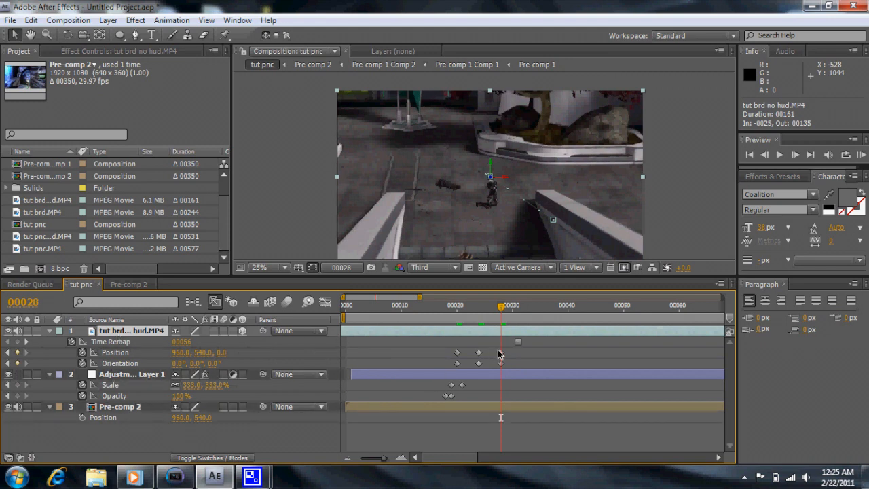
pyautogui.moveTo(445, 349); pyautogui.dragTo(450, 367)
pyautogui.click(479, 357)
pyautogui.press('Delete')
pyautogui.moveTo(495, 304); pyautogui.dragTo(512, 326)
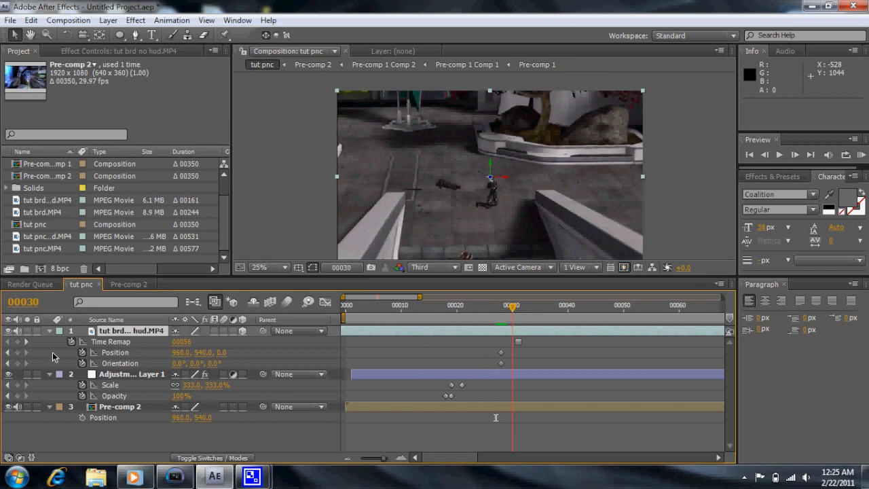
pyautogui.moveTo(82, 352); pyautogui.dragTo(82, 363)
pyautogui.click(76, 359)
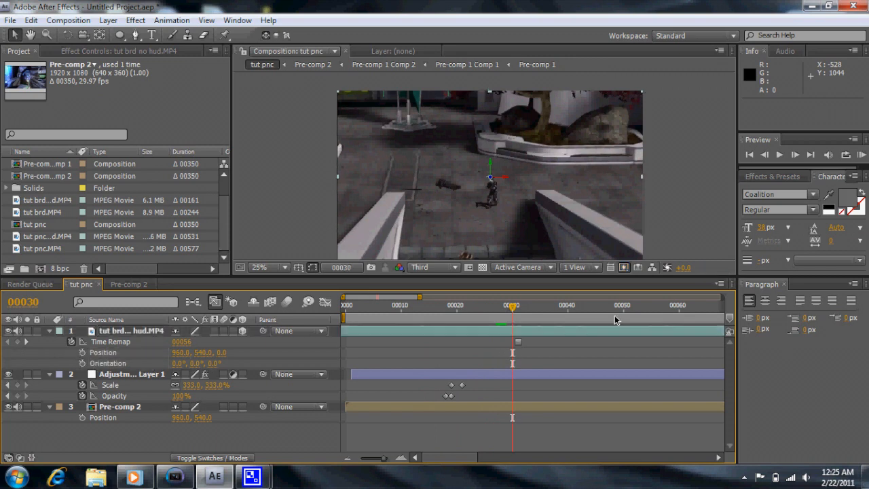
# Step: Hide the full-frame clip, duplicate Adjustment Layer 1 and shift the copy 11 frames later so it starts at frame 12
pyautogui.moveTo(483, 307); pyautogui.dragTo(451, 306)
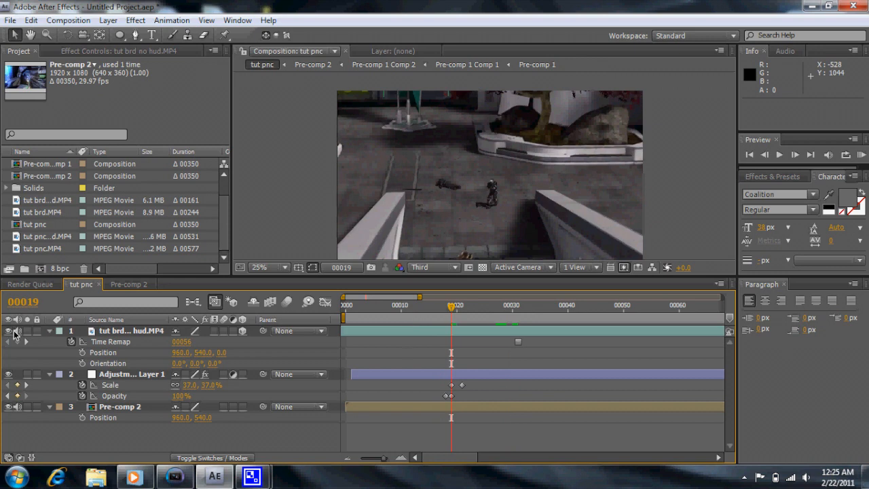
pyautogui.click(9, 330)
pyautogui.moveTo(457, 311); pyautogui.dragTo(504, 310)
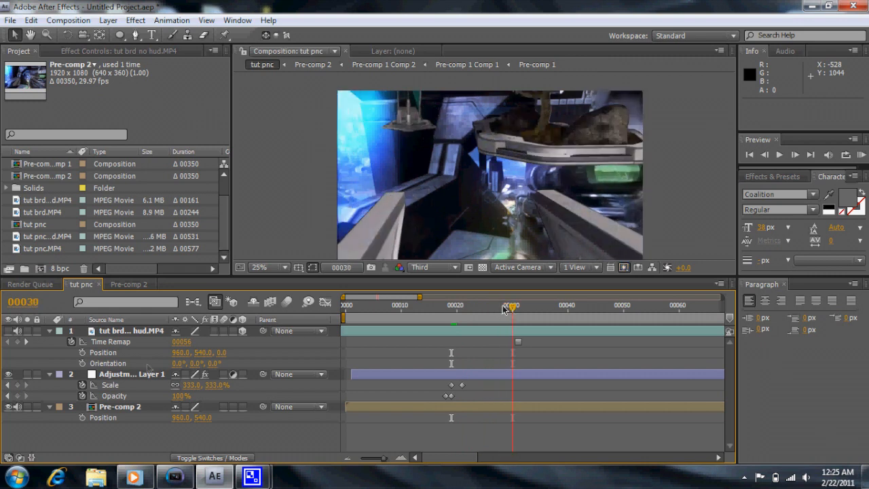
pyautogui.click(151, 376)
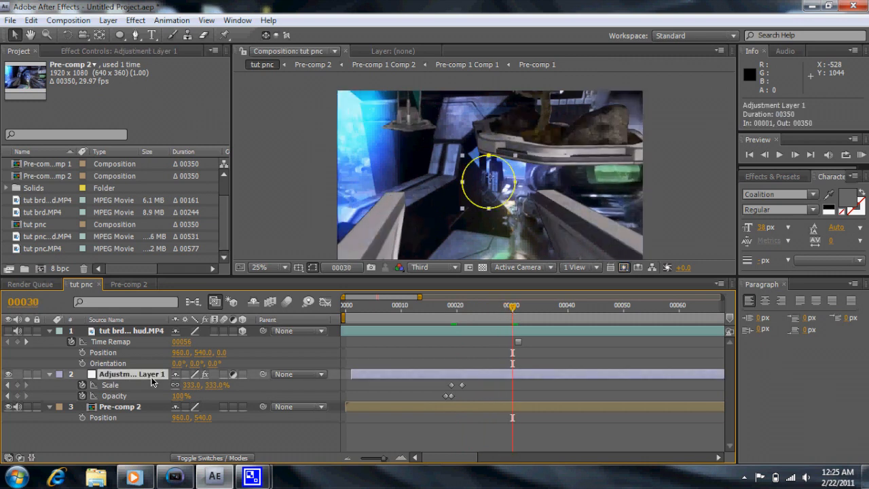
pyautogui.hotkey('ctrl', 'd')
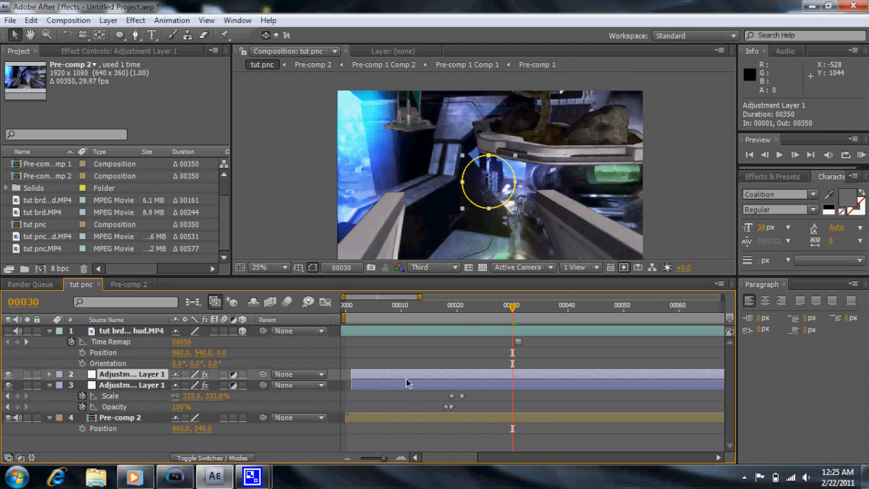
pyautogui.moveTo(406, 375); pyautogui.dragTo(466, 367)
pyautogui.click(435, 307)
pyautogui.moveTo(435, 312); pyautogui.dragTo(545, 305)
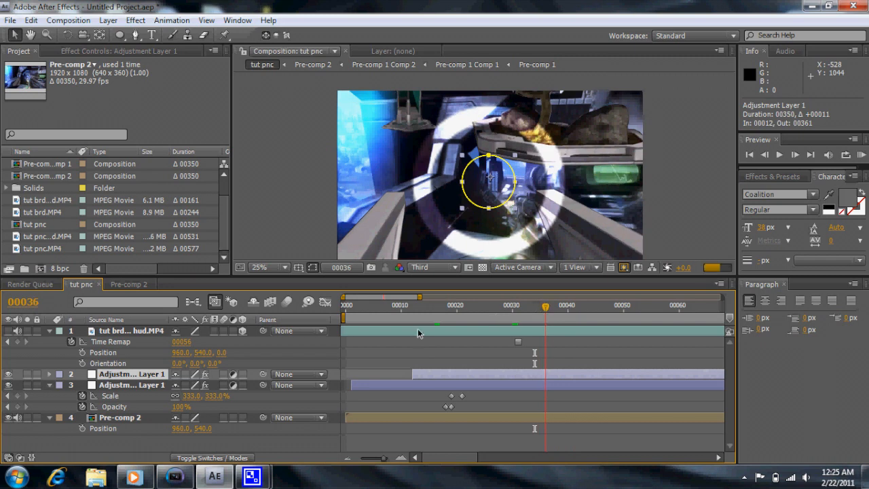
# Step: Place the hidden clip below both adjustment layers and draw a small circular mask on it, about 268 px high, at the ring's centre
pyautogui.click(134, 332)
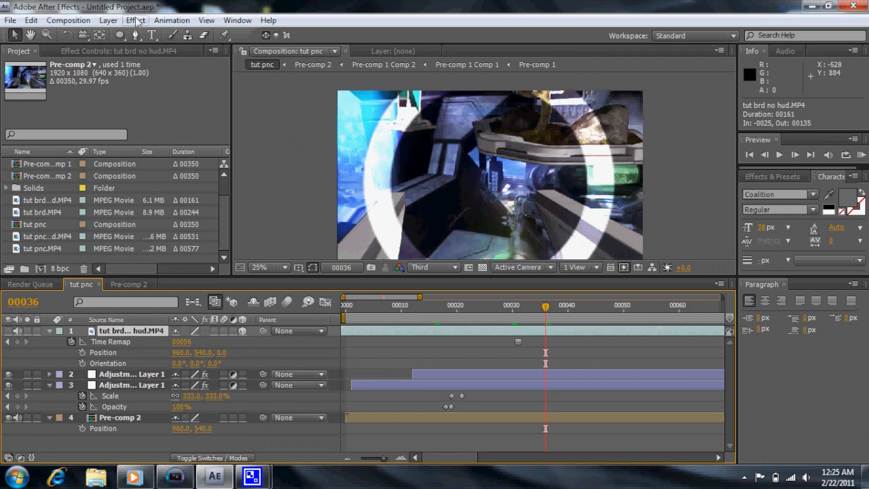
pyautogui.click(126, 37)
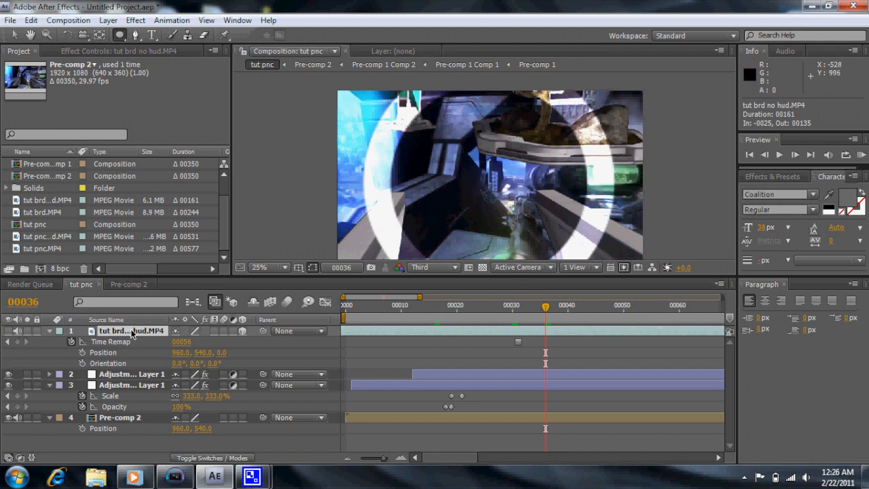
pyautogui.moveTo(133, 334); pyautogui.dragTo(128, 393)
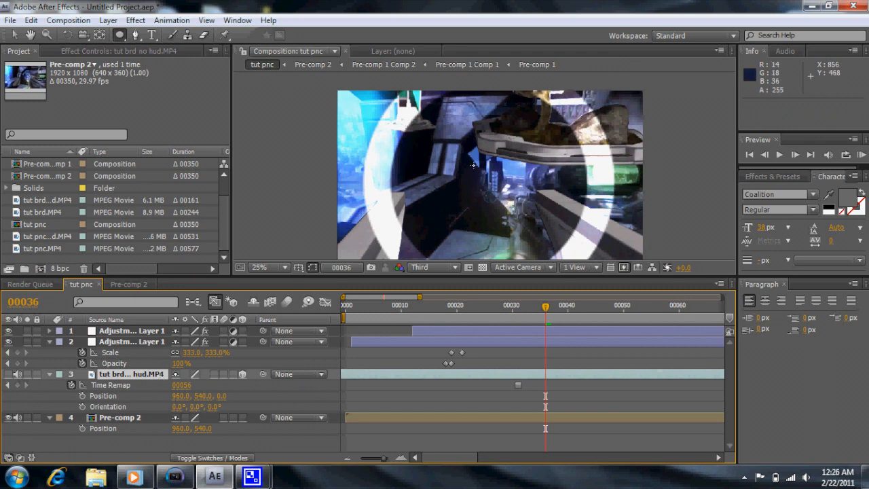
pyautogui.moveTo(468, 161); pyautogui.dragTo(503, 204)
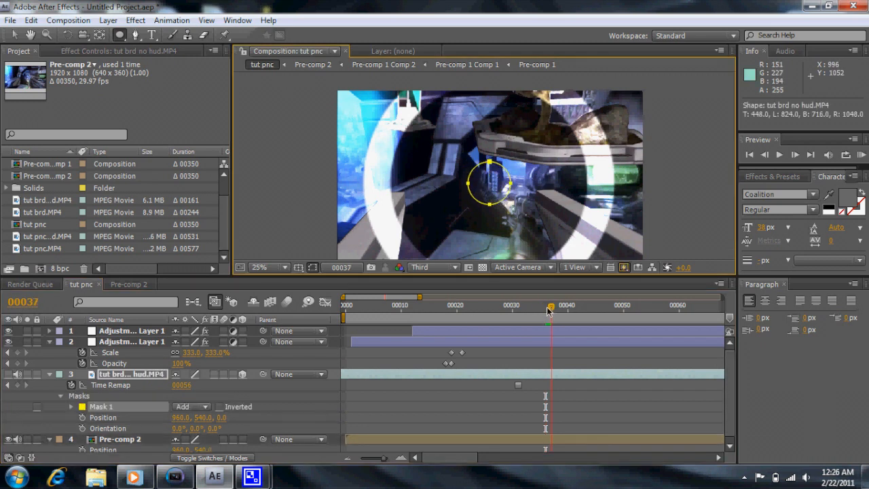
# Step: Make the clip visible again and keyframe its Mask Expansion at -135 pixels on frame 30
pyautogui.click(115, 384)
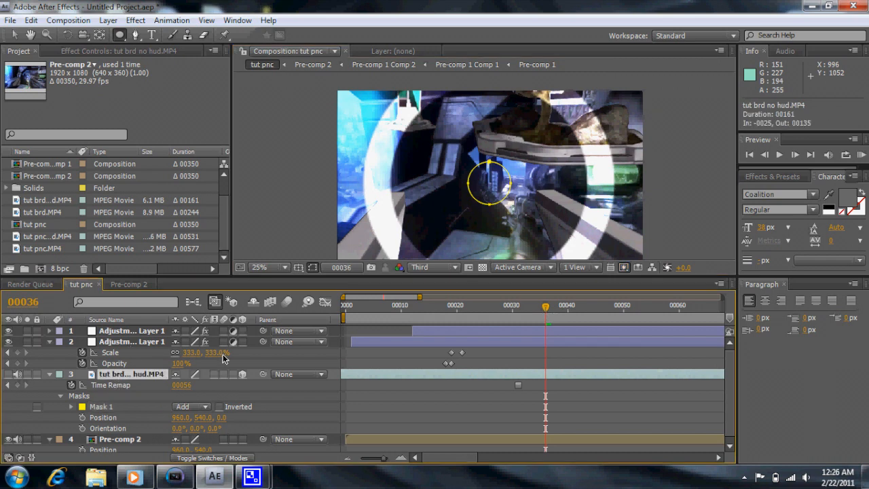
pyautogui.press('m')
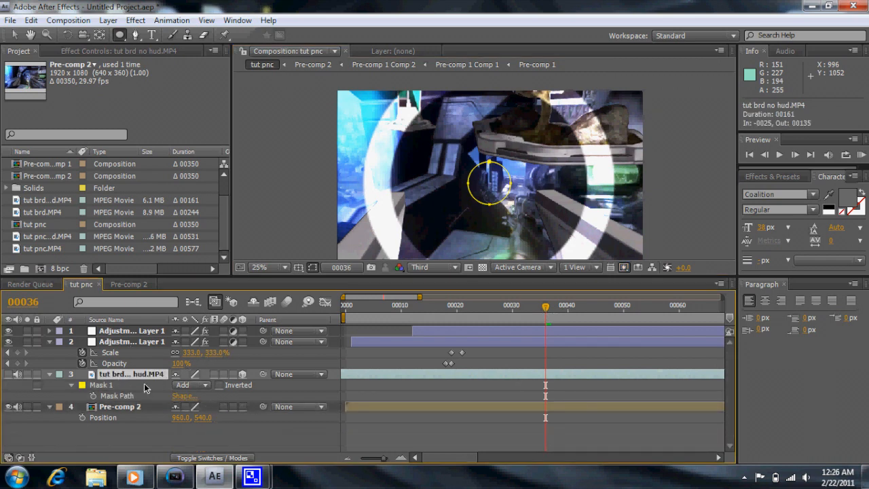
pyautogui.press('m')
pyautogui.press('m')
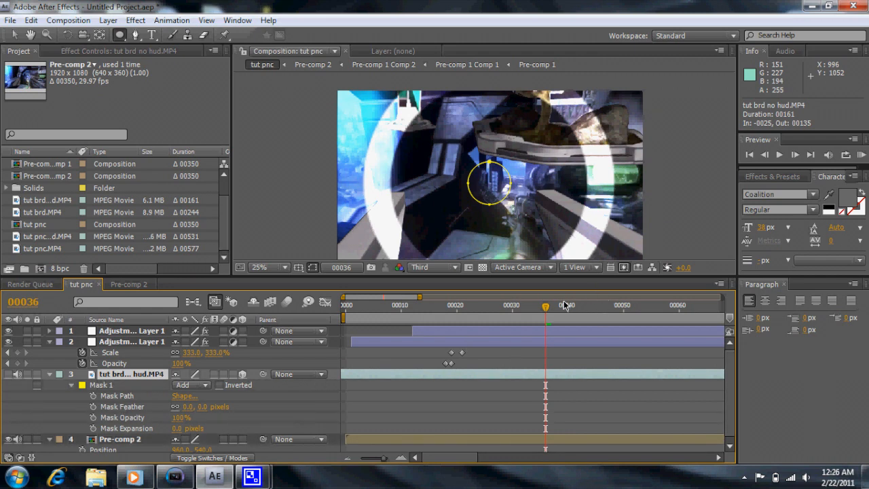
pyautogui.moveTo(546, 309); pyautogui.dragTo(512, 311)
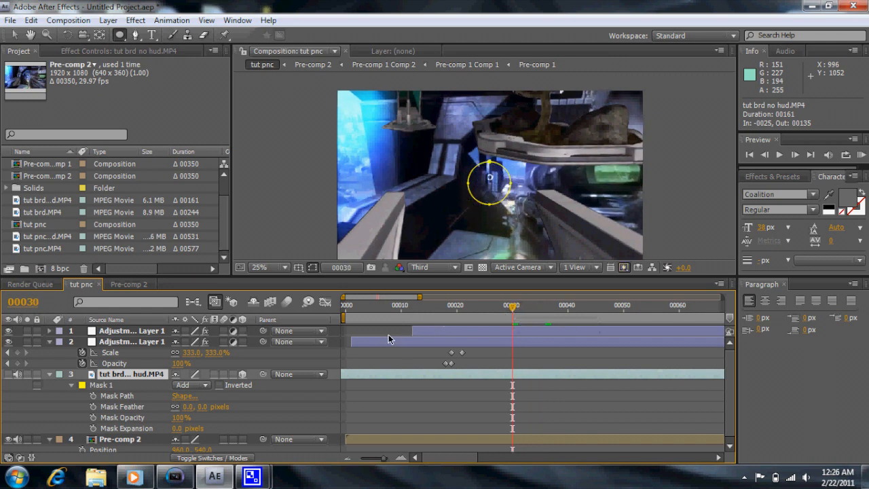
pyautogui.click(9, 374)
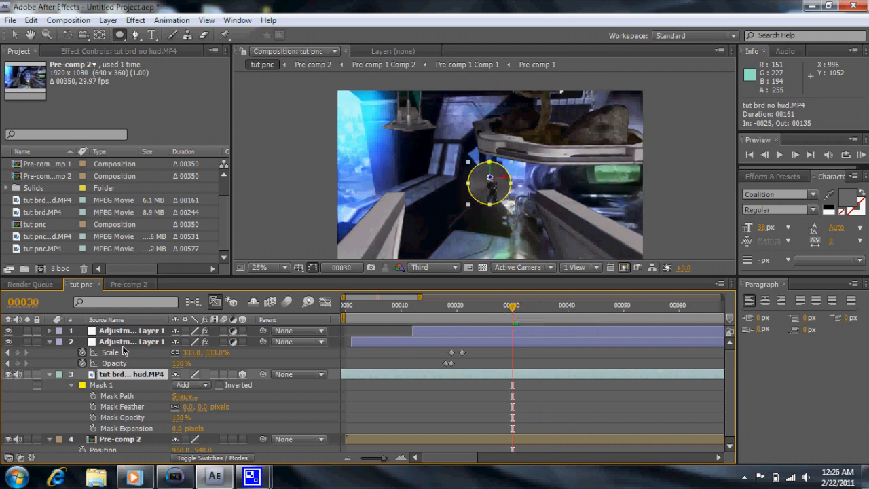
pyautogui.moveTo(181, 432); pyautogui.dragTo(221, 436)
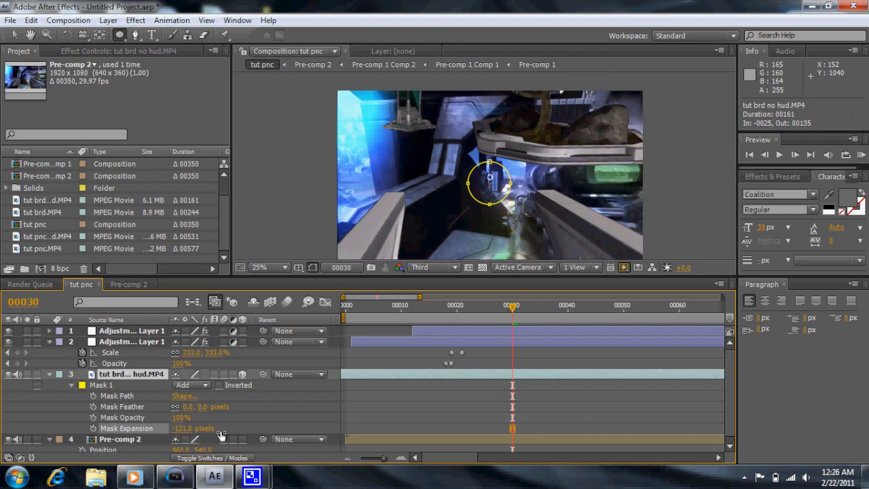
pyautogui.click(93, 428)
# Step: Keyframe the clip's Mask Expansion at 1000 pixels on frame 40
pyautogui.moveTo(518, 307); pyautogui.dragTo(567, 307)
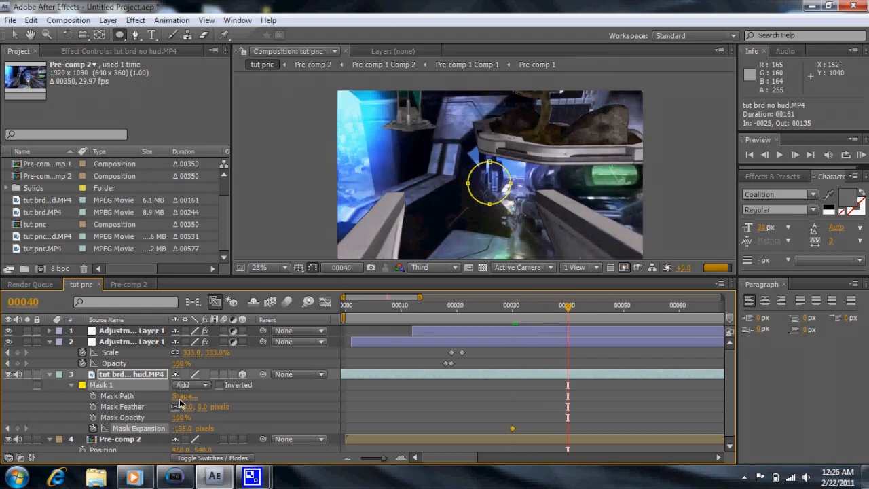
pyautogui.moveTo(186, 432); pyautogui.dragTo(866, 391)
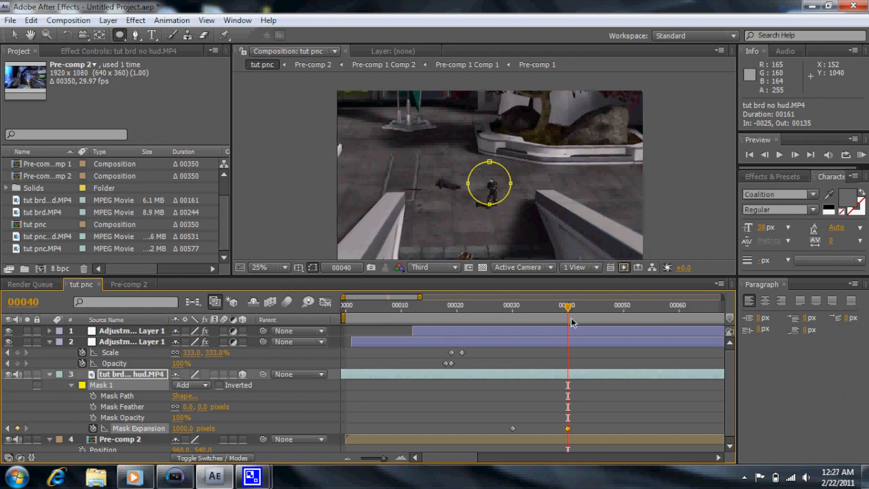
pyautogui.moveTo(567, 307); pyautogui.dragTo(534, 308)
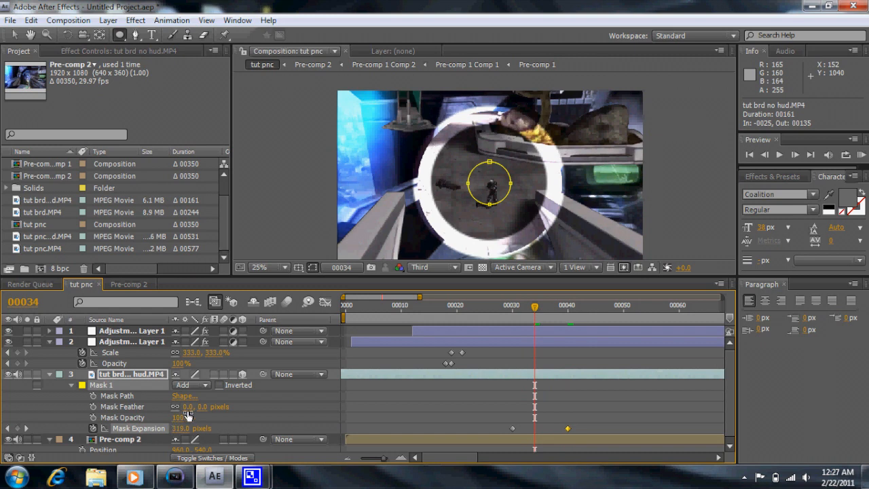
# Step: Set the clip's Mask Feather to 76 pixels and check the mask's edge between frames 30 and 40
pyautogui.moveTo(204, 408); pyautogui.dragTo(245, 404)
pyautogui.moveTo(536, 307); pyautogui.dragTo(513, 327)
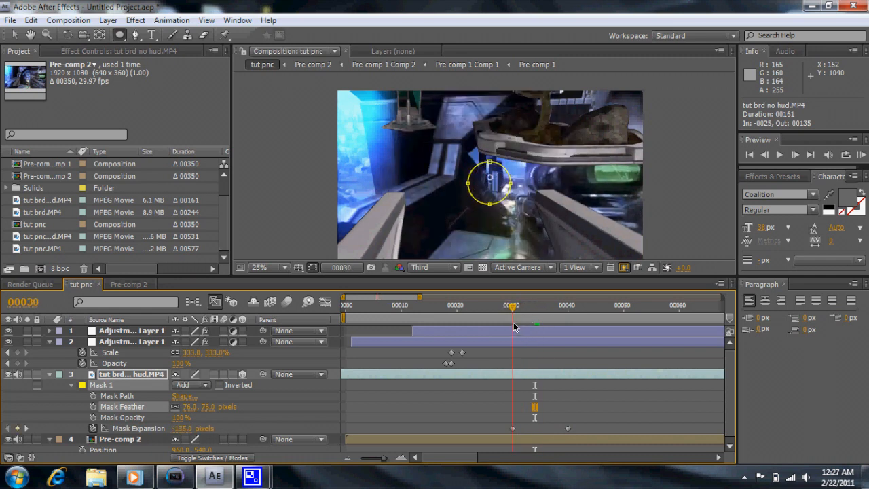
pyautogui.moveTo(519, 326); pyautogui.dragTo(513, 319)
pyautogui.moveTo(513, 310); pyautogui.dragTo(567, 310)
pyautogui.click(513, 310)
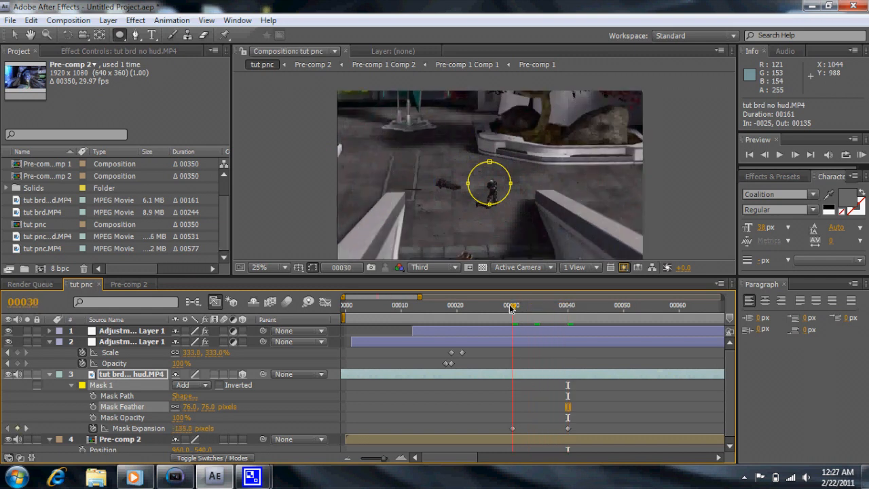
# Step: Set the Mask Expansion on frame 30 to -103 pixels and fine-tune its value on frame 40
pyautogui.moveTo(184, 428); pyautogui.dragTo(188, 431)
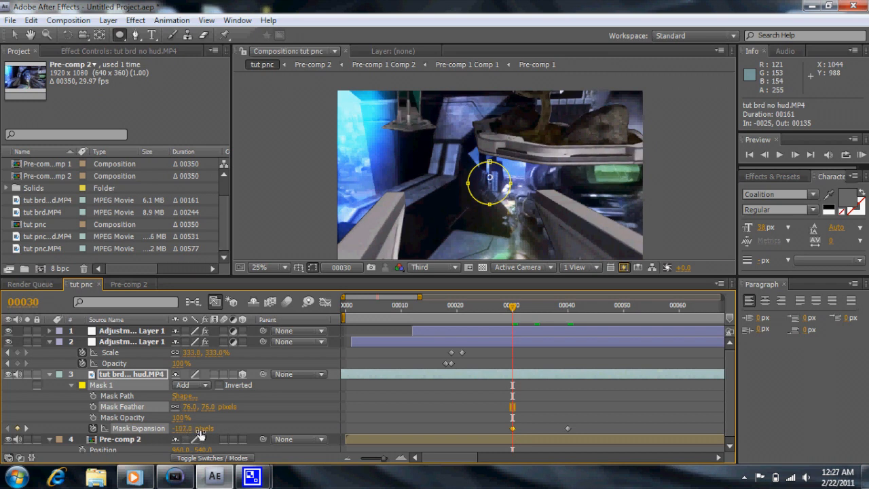
pyautogui.click(332, 405)
pyautogui.moveTo(519, 310); pyautogui.dragTo(567, 315)
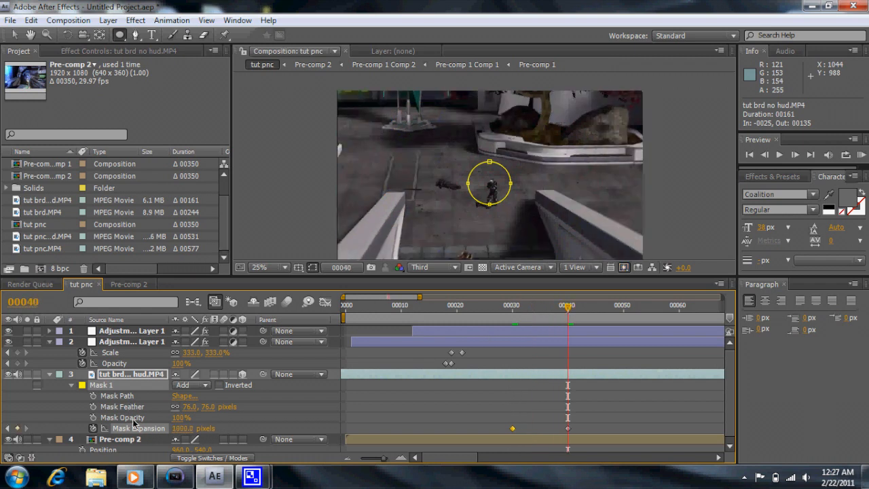
pyautogui.moveTo(183, 431); pyautogui.dragTo(187, 431)
pyautogui.moveTo(567, 309); pyautogui.dragTo(523, 354)
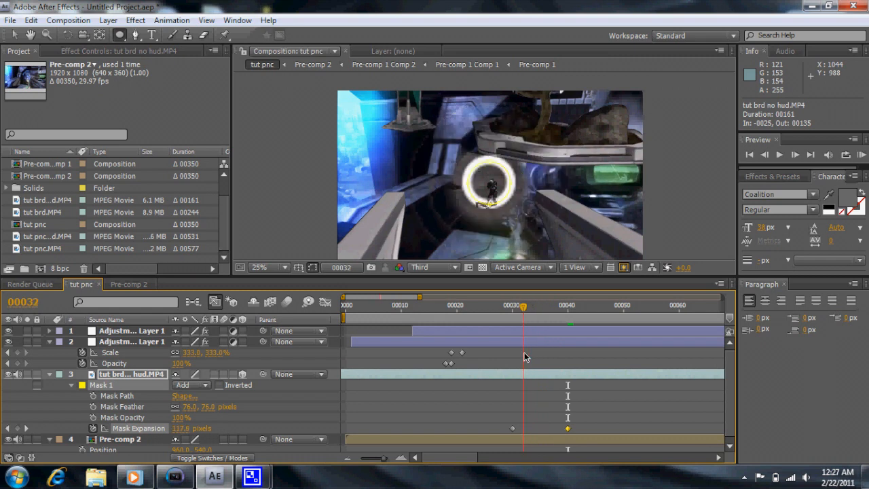
# Step: Move the first Mask Expansion keyframe to frame 31 so the mask grows along with the bright ring
pyautogui.click(512, 428)
pyautogui.moveTo(512, 429); pyautogui.dragTo(520, 428)
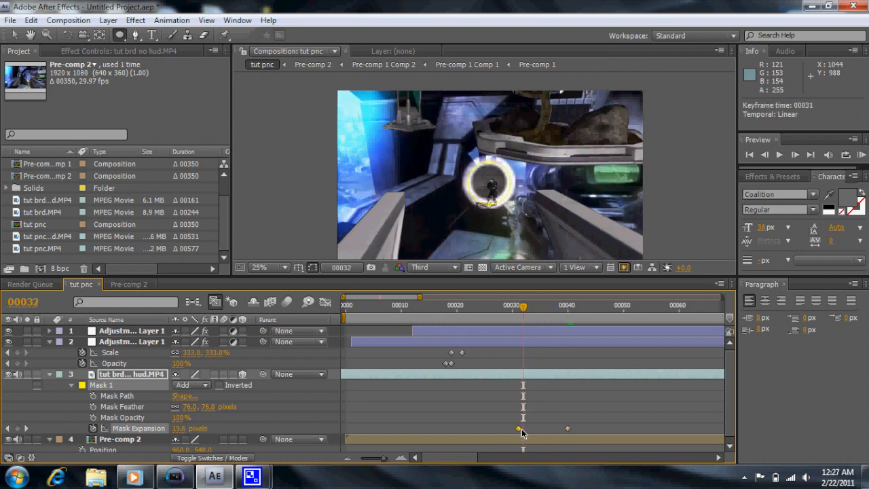
pyautogui.moveTo(522, 309); pyautogui.dragTo(512, 330)
# Step: Keyframe the masked clip's Opacity at 100% on frame 31 and 0% on frame 30
pyautogui.click(118, 366)
pyautogui.click(119, 374)
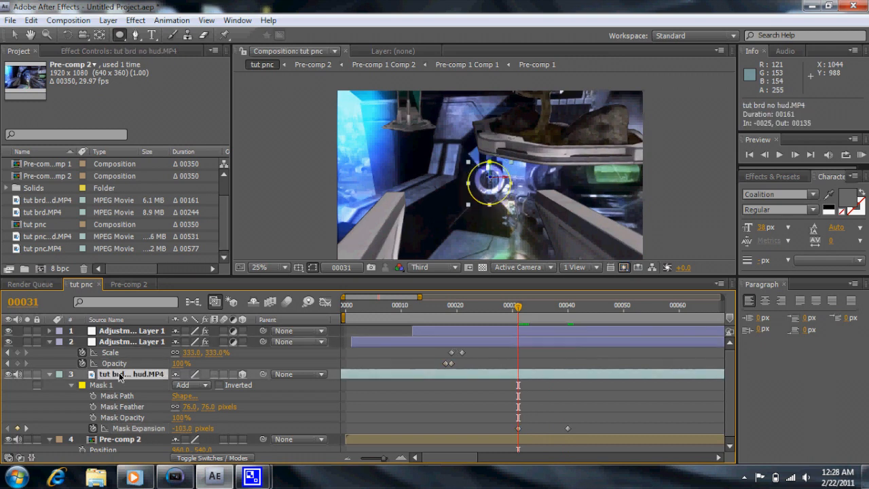
pyautogui.press('t')
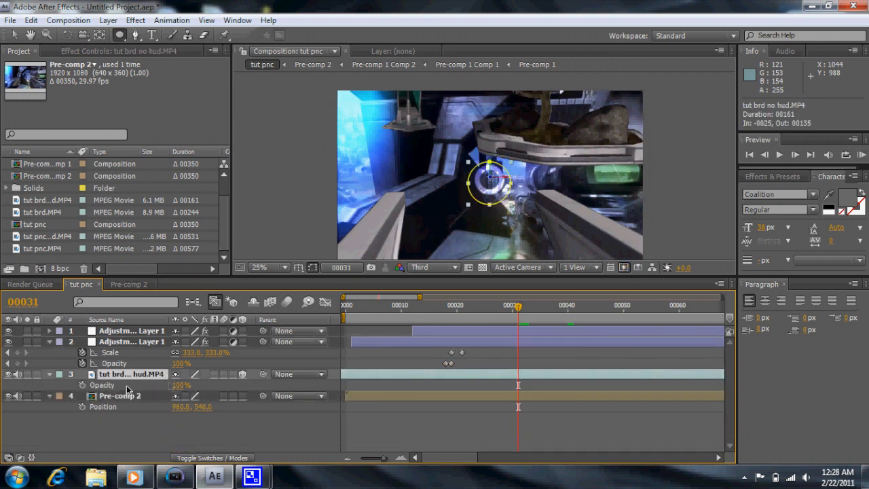
pyautogui.click(83, 385)
pyautogui.moveTo(519, 311); pyautogui.dragTo(513, 311)
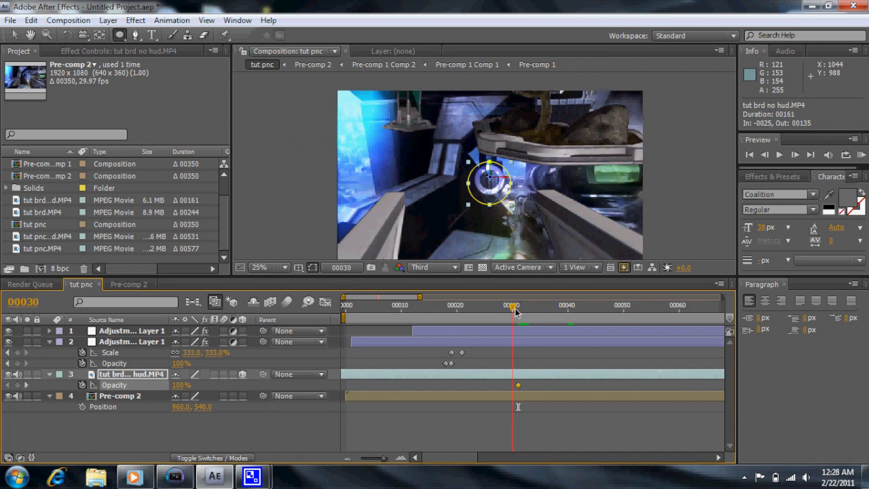
pyautogui.click(180, 385)
pyautogui.write('0')
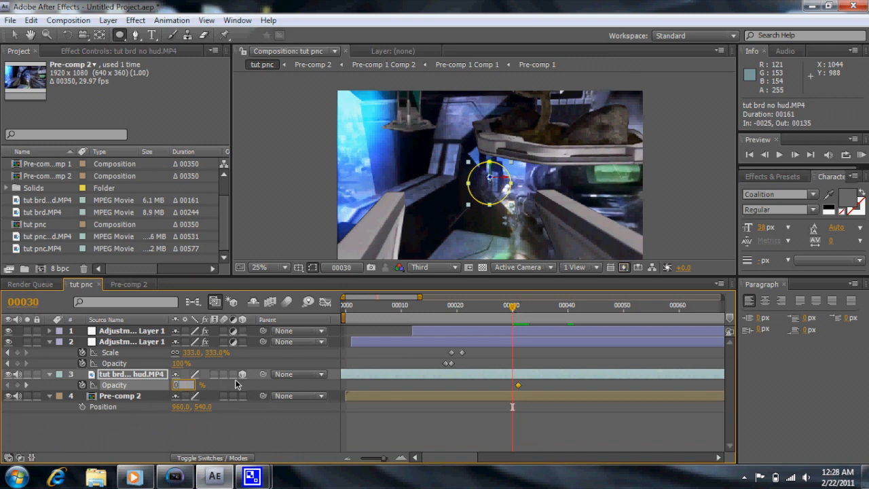
pyautogui.press('Return')
# Step: Add the tut brd.MP4 footage to the tut pnc composition as the topmost layer
pyautogui.moveTo(514, 311); pyautogui.dragTo(574, 307)
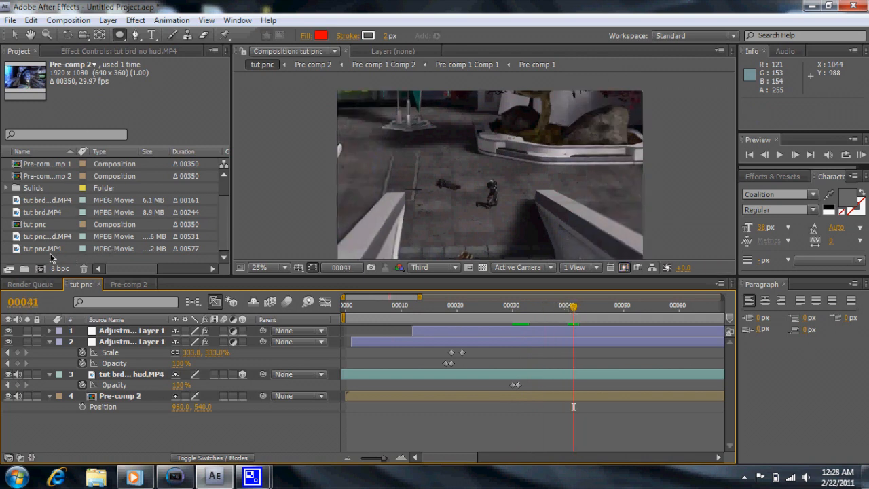
pyautogui.click(45, 212)
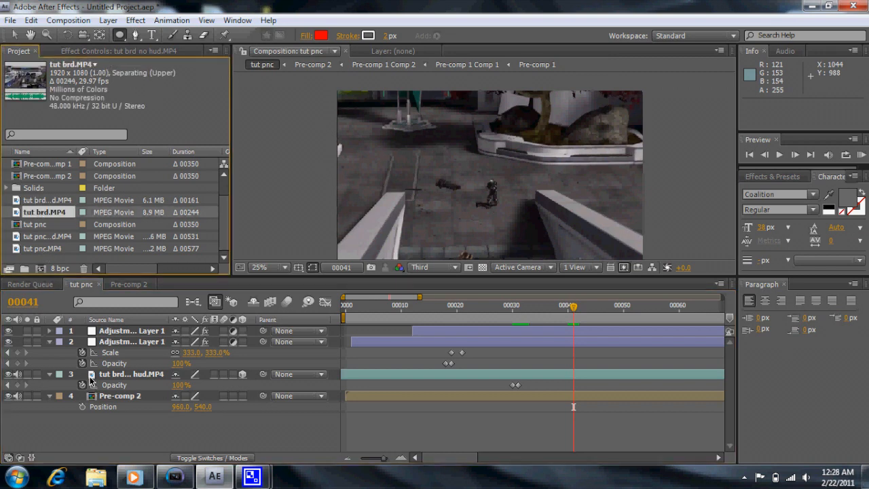
pyautogui.moveTo(55, 214); pyautogui.dragTo(99, 325)
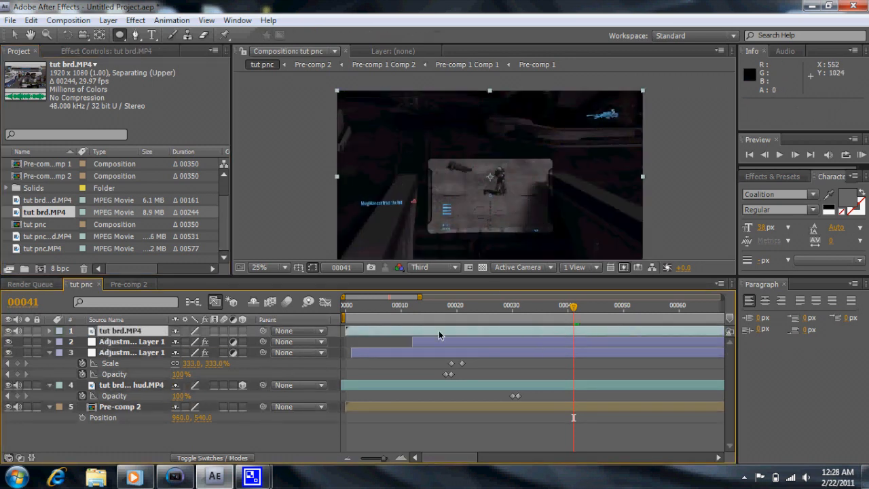
# Step: Slide the tut brd.MP4 layer in time to an in point of frame -8, comparing its picture with the clip beneath
pyautogui.click(513, 333)
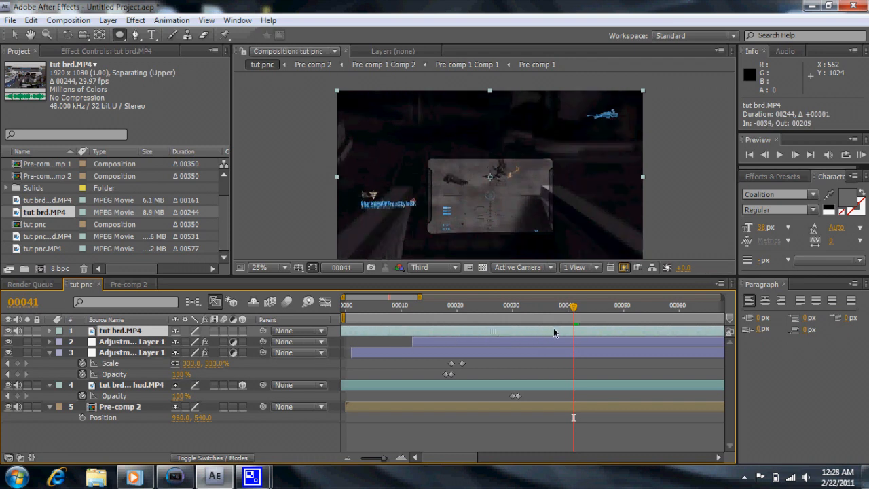
pyautogui.moveTo(482, 329); pyautogui.dragTo(503, 333)
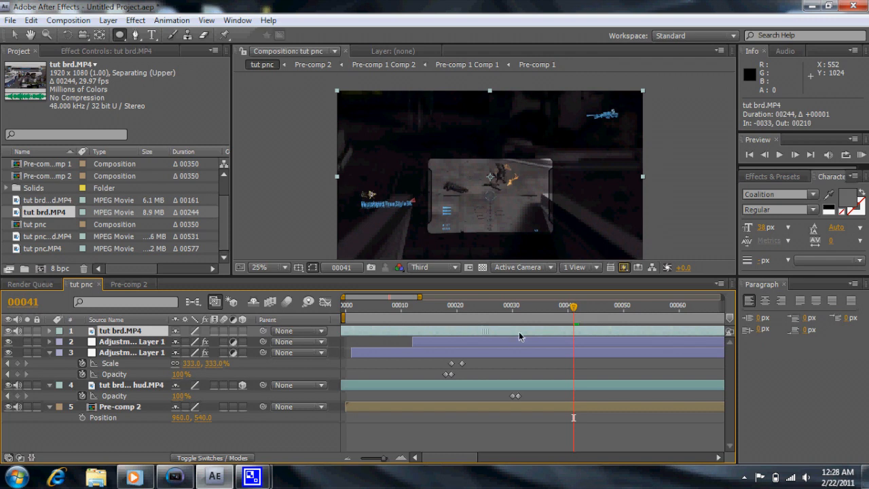
pyautogui.click(8, 331)
pyautogui.click(8, 332)
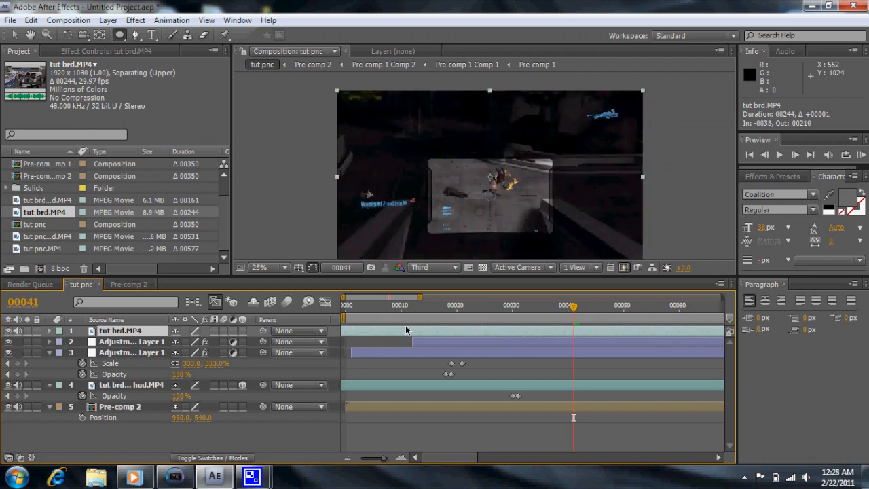
pyautogui.moveTo(424, 331); pyautogui.dragTo(428, 332)
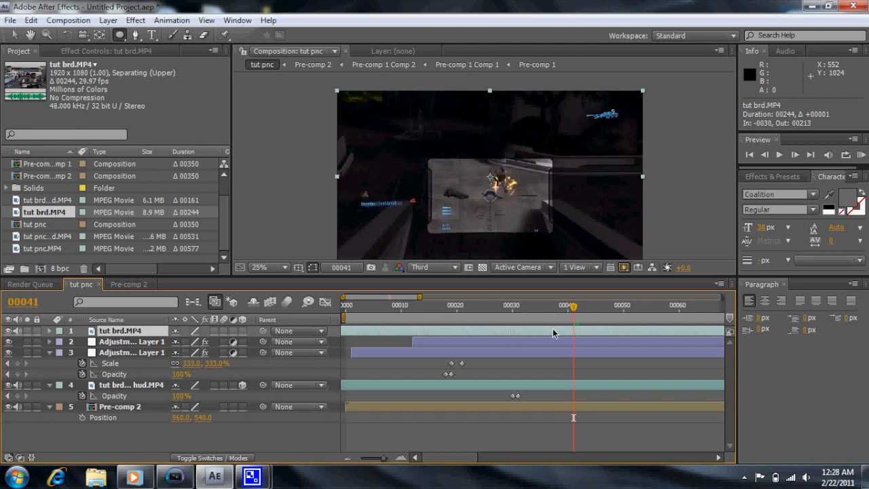
pyautogui.moveTo(604, 329); pyautogui.dragTo(614, 328)
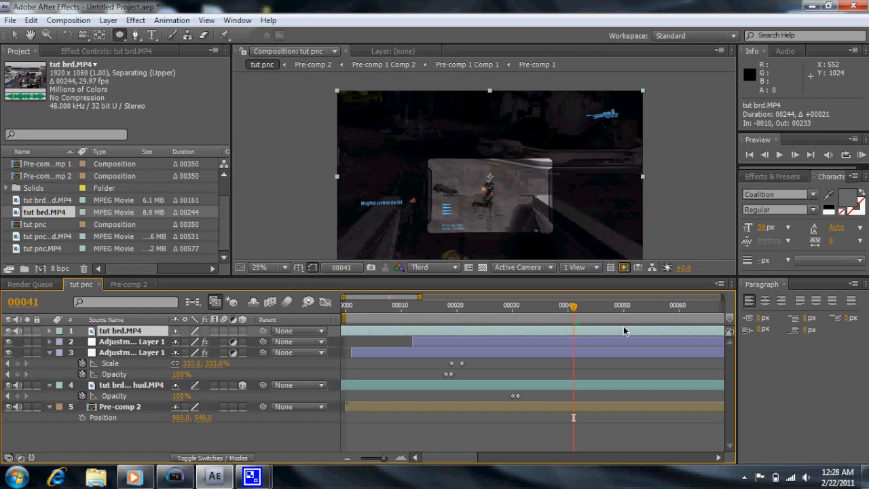
pyautogui.click(9, 331)
pyautogui.click(10, 331)
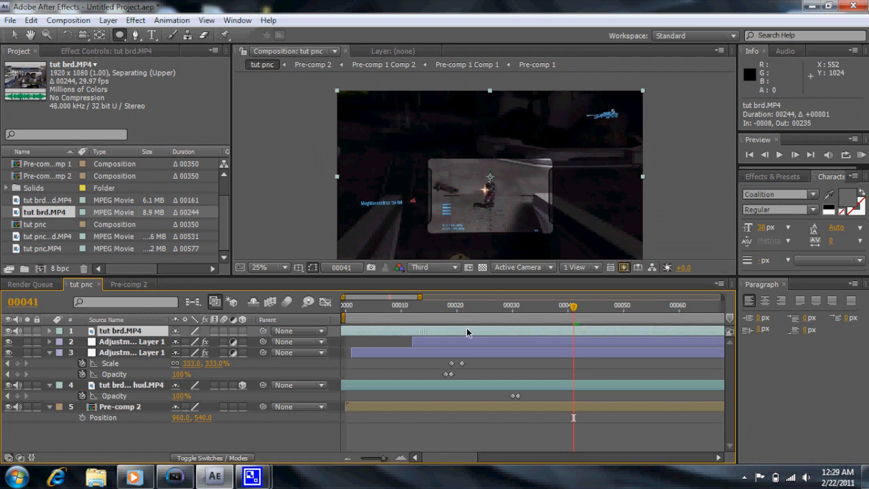
# Step: Fine-tune the tut brd.MP4 layer's timing to an in point of frame -7, toggling its visibility to match the footage below
pyautogui.click(9, 331)
pyautogui.click(10, 331)
pyautogui.click(9, 331)
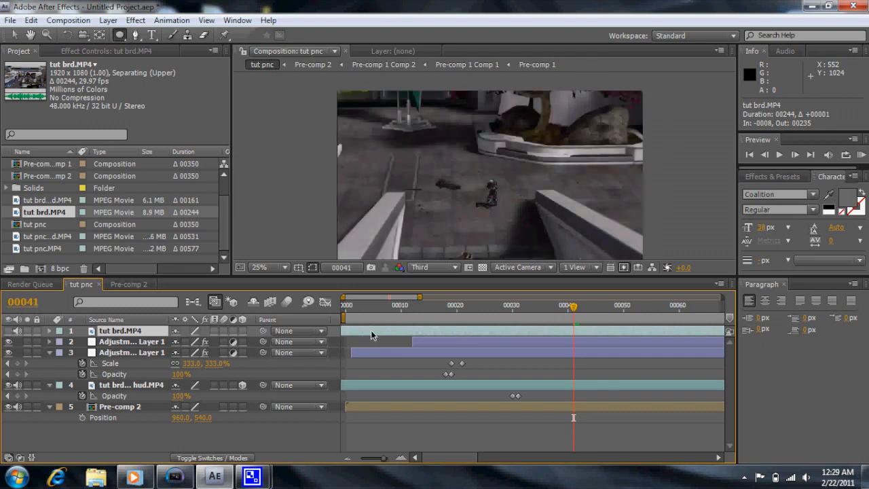
pyautogui.click(8, 330)
pyautogui.click(9, 330)
pyautogui.click(8, 331)
pyautogui.click(9, 331)
pyautogui.click(9, 331)
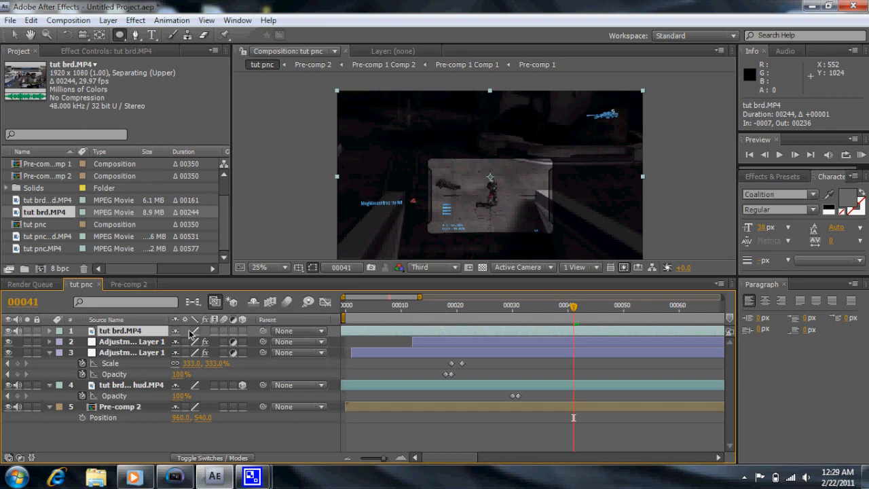
# Step: Apply Freeze Frame to the tut brd.MP4 layer at frame 41
pyautogui.rightClick(506, 329)
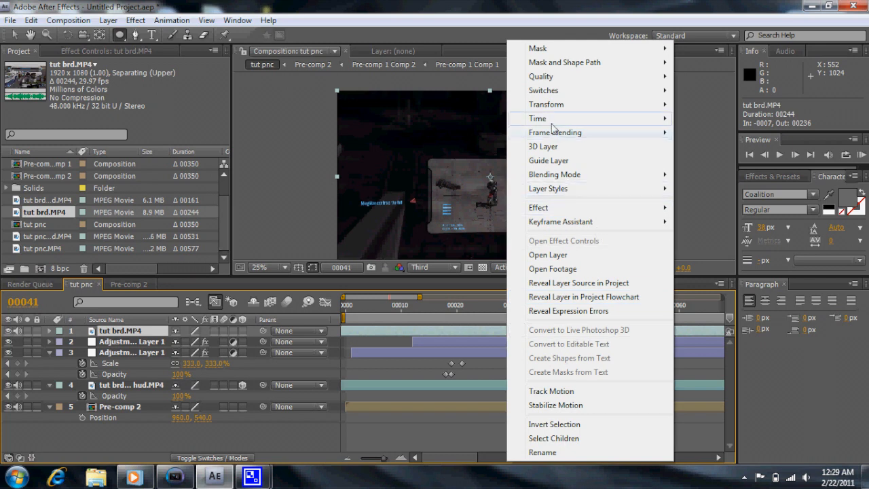
pyautogui.moveTo(542, 120)
pyautogui.click(719, 119)
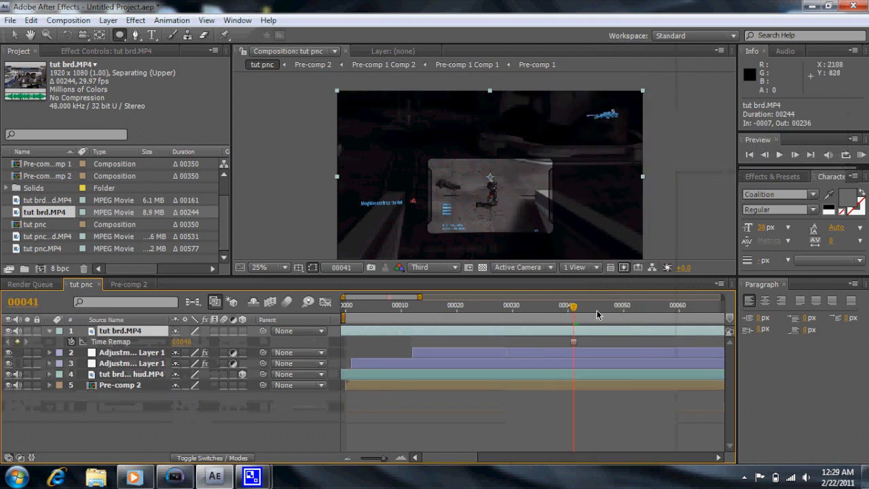
# Step: Set a starting Opacity keyframe of 0% on the tut brd.MP4 layer at frame 41
pyautogui.press('pageup')
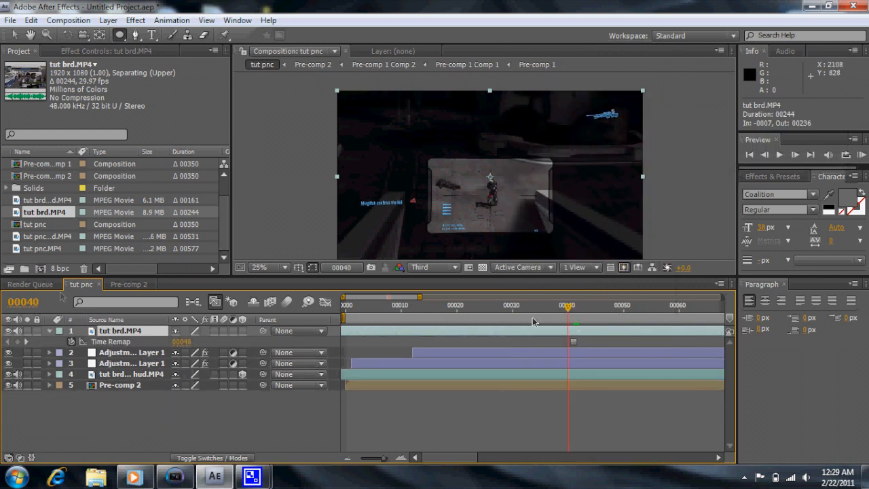
pyautogui.click(509, 306)
pyautogui.moveTo(514, 310); pyautogui.dragTo(575, 310)
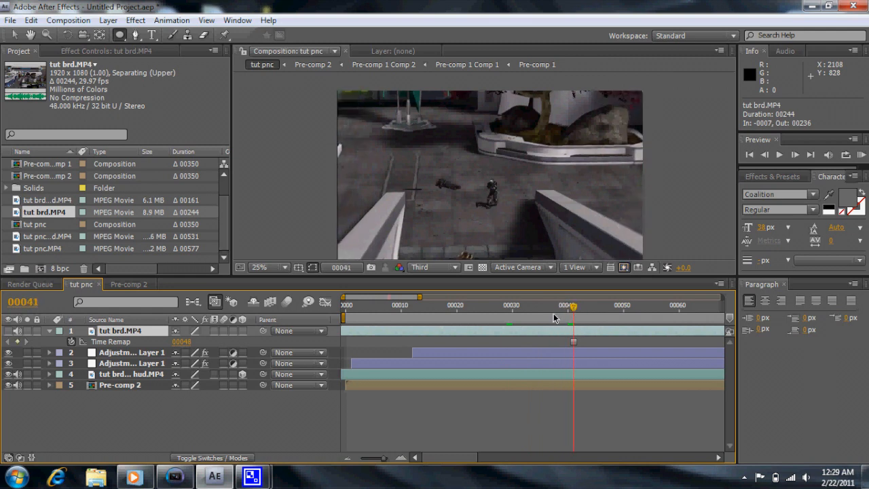
pyautogui.press('t')
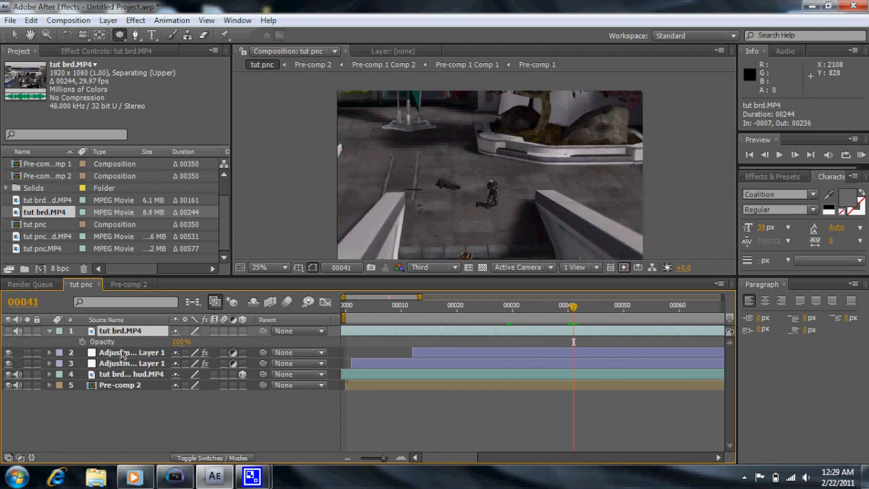
pyautogui.moveTo(179, 343); pyautogui.dragTo(87, 353)
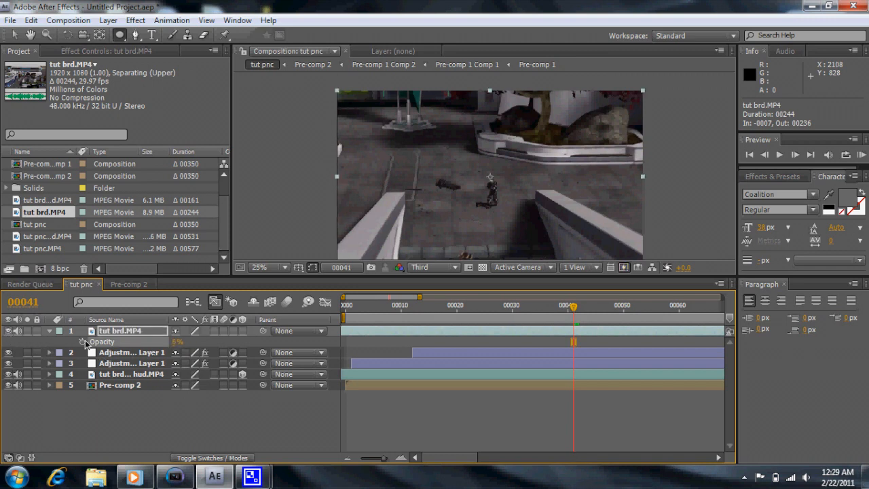
pyautogui.click(82, 342)
# Step: Keyframe the tut brd.MP4 layer's Opacity at 100% on frame 45 and scrub through the HUD fade-in
pyautogui.moveTo(576, 310); pyautogui.dragTo(597, 310)
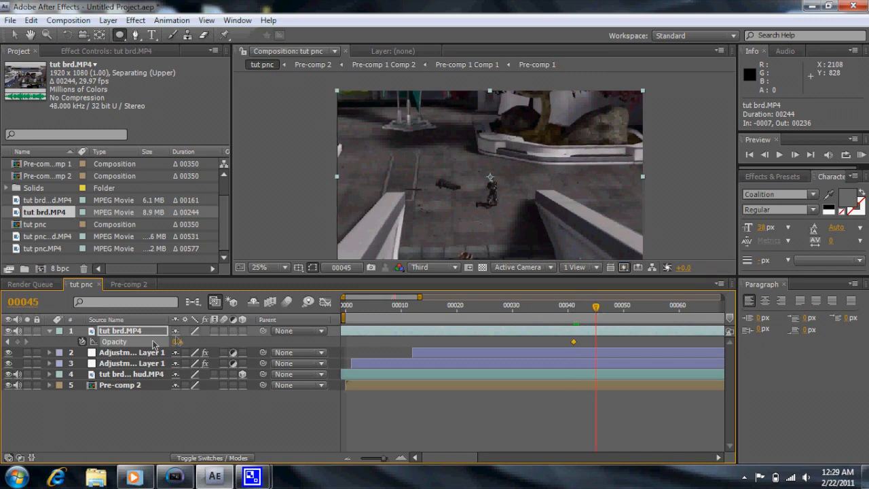
pyautogui.moveTo(178, 342); pyautogui.dragTo(264, 338)
pyautogui.click(240, 344)
pyautogui.click(572, 306)
pyautogui.moveTo(572, 307); pyautogui.dragTo(567, 324)
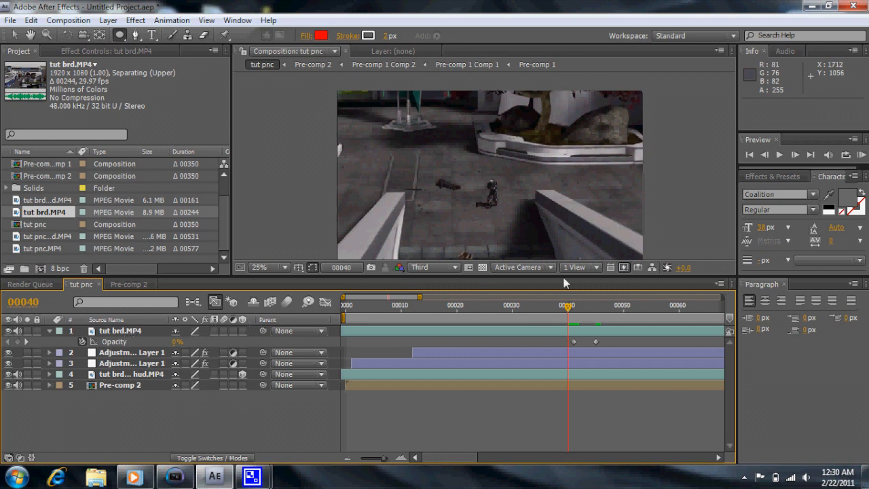
pyautogui.moveTo(568, 307); pyautogui.dragTo(606, 307)
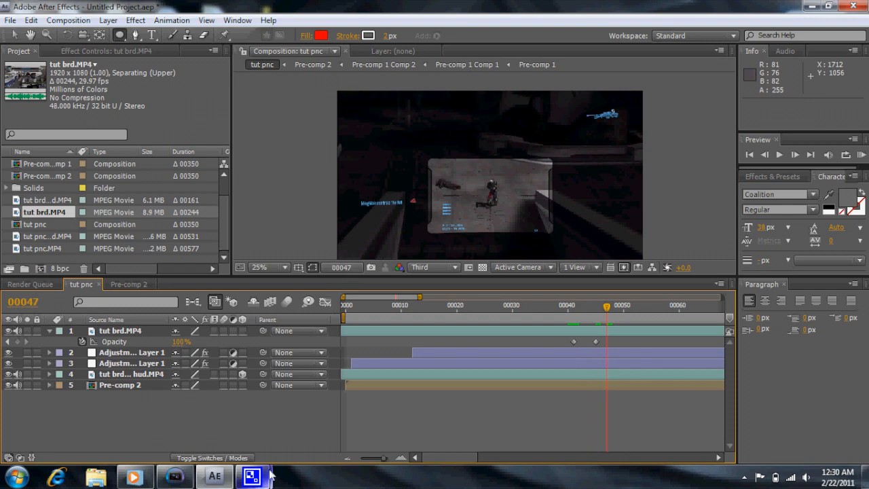
pyautogui.moveTo(252, 478)
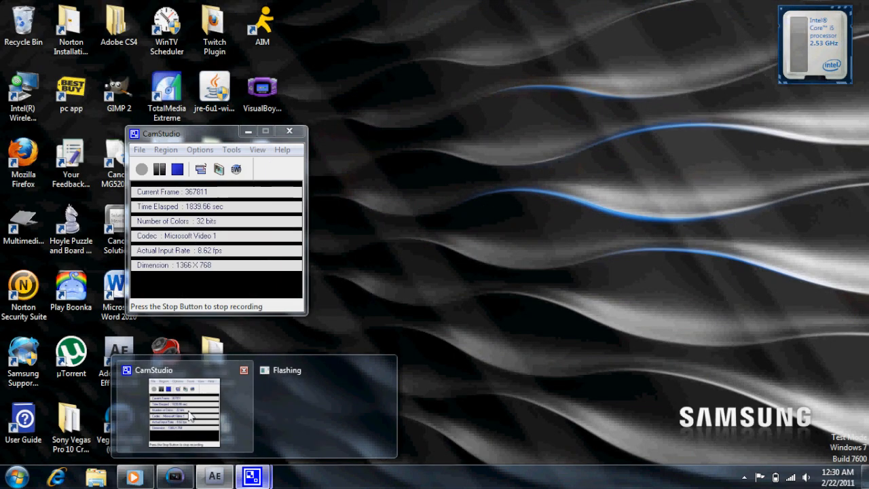
pyautogui.click(190, 414)
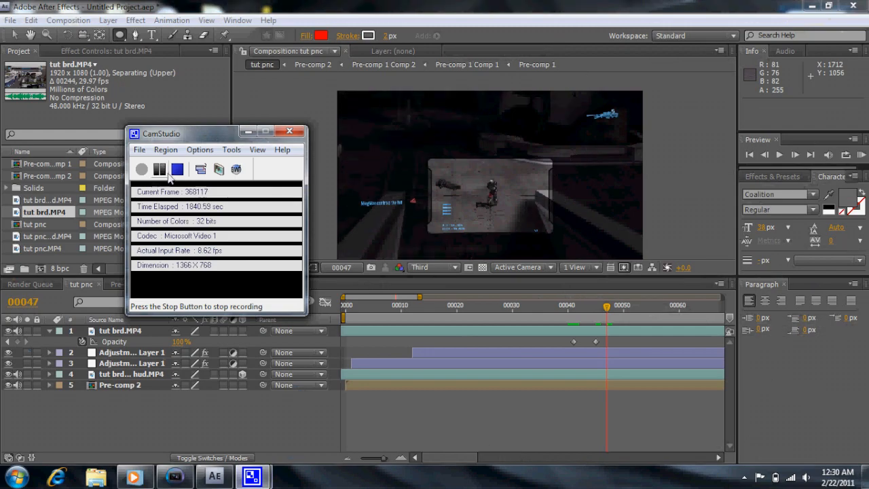